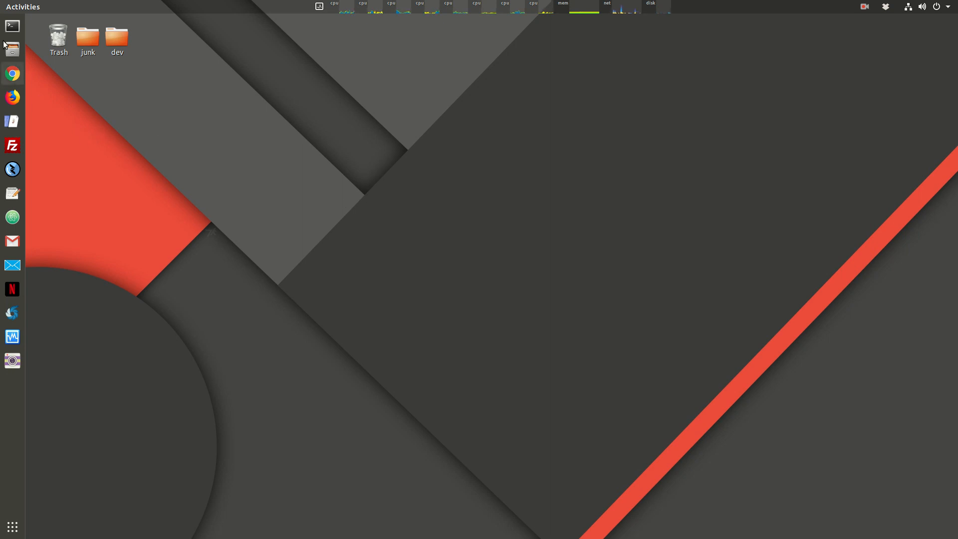
Step: Open a new GNOME Terminal window and move it near the middle of the screen
click(13, 25)
drag(386, 41, 340, 101)
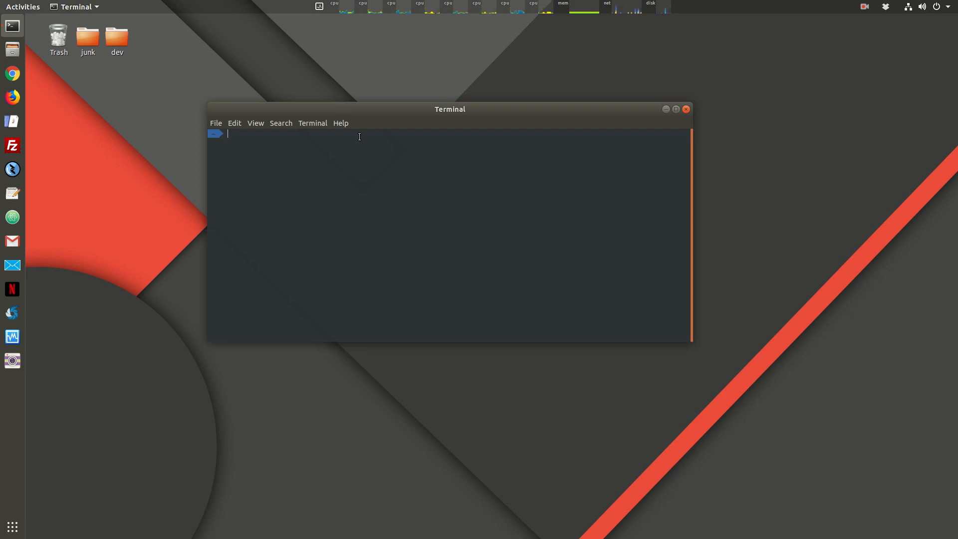
drag(364, 109, 282, 166)
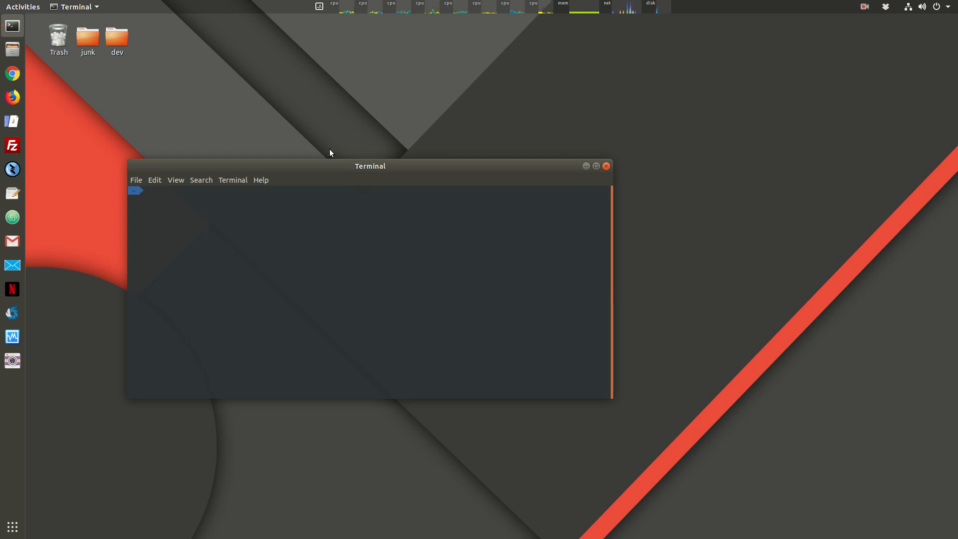
drag(335, 168, 384, 129)
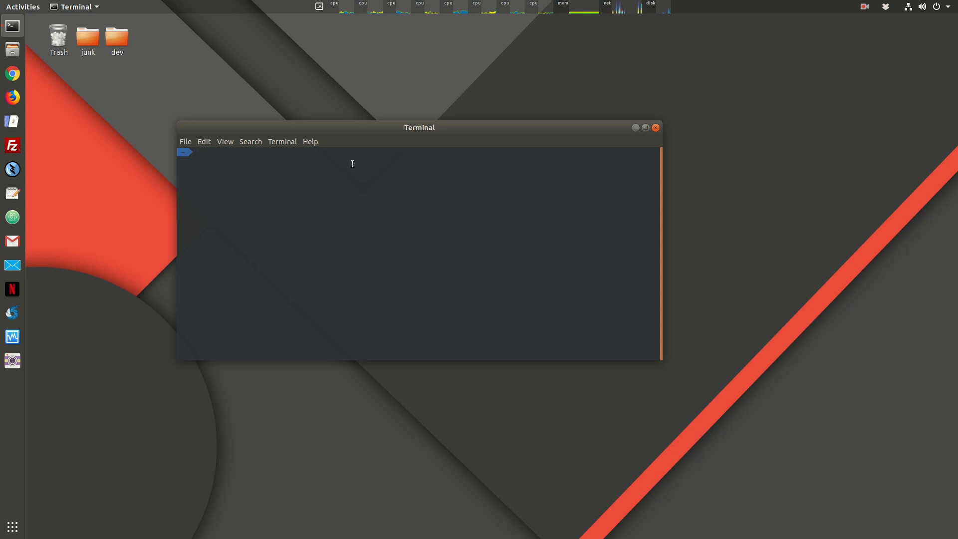
Step: List the home folder with ls and print the working directory with pwd
text(ls)
key(Return)
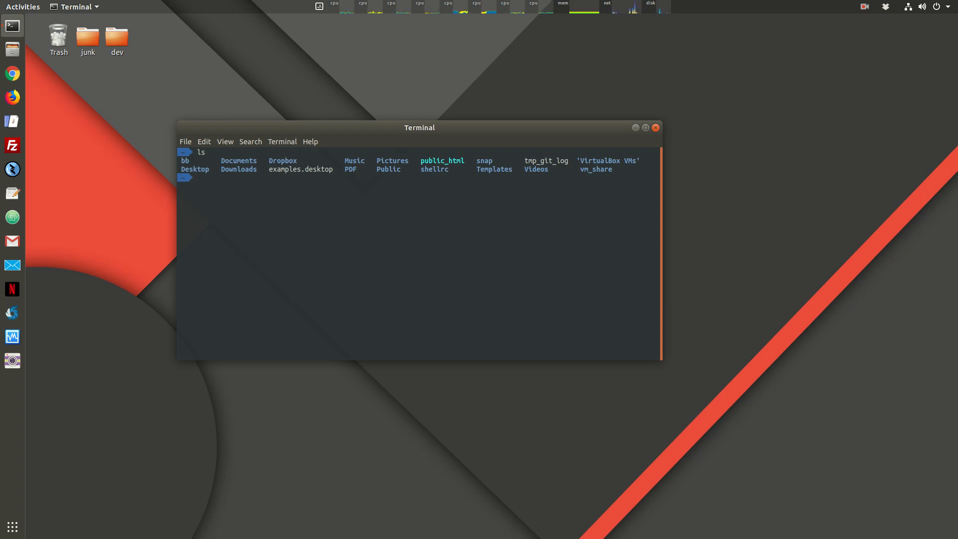
text(pwd)
key(Return)
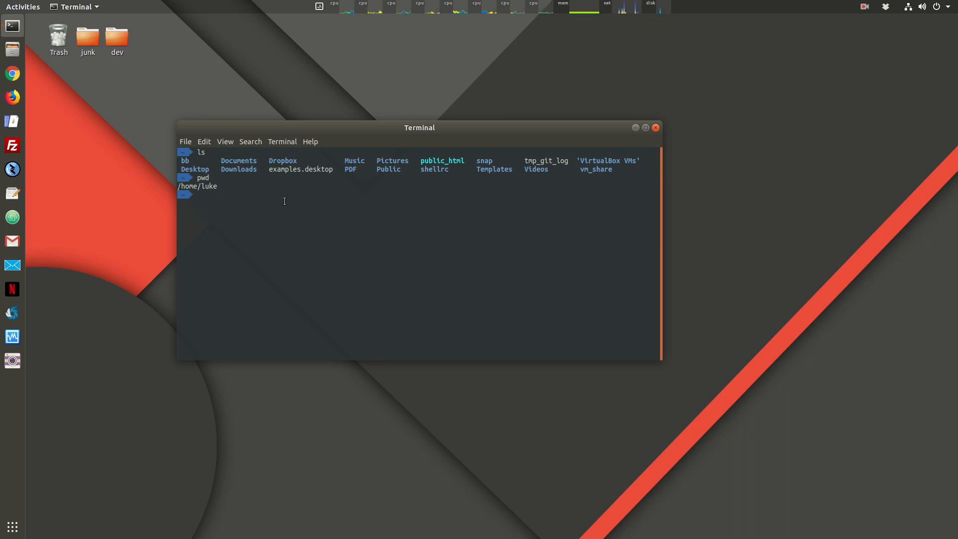
Step: Attempt an SSH login to indstate.edu with the class account, cancel it, and recall the command
text(ssh cs151@indstate.edu)
key(Return)
key(ctrl+c)
key(Up)
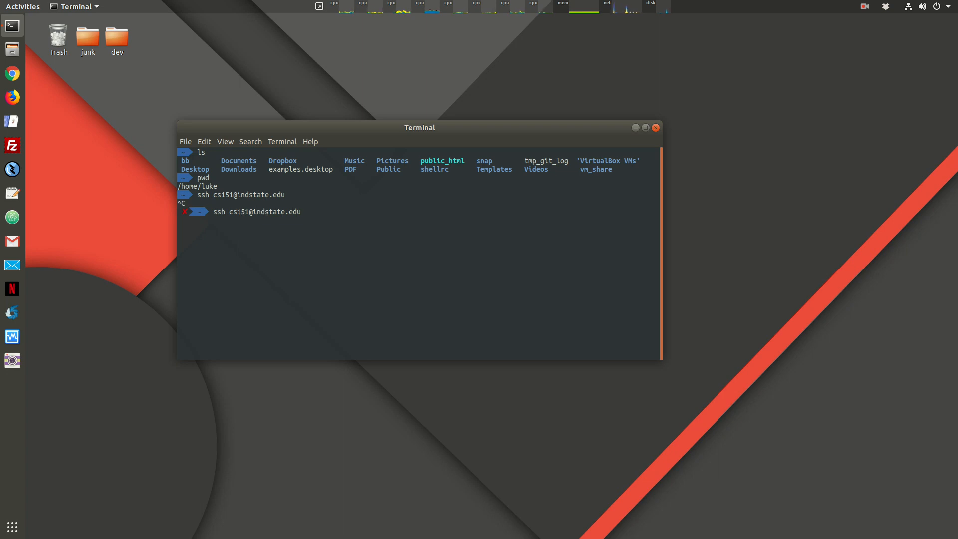
Step: Change the host to cs.indstate.edu, log in accepting the host key with 'yes', then exit
key(Left)
key(Left)
key(Left)
text(cs.)
key(Return)
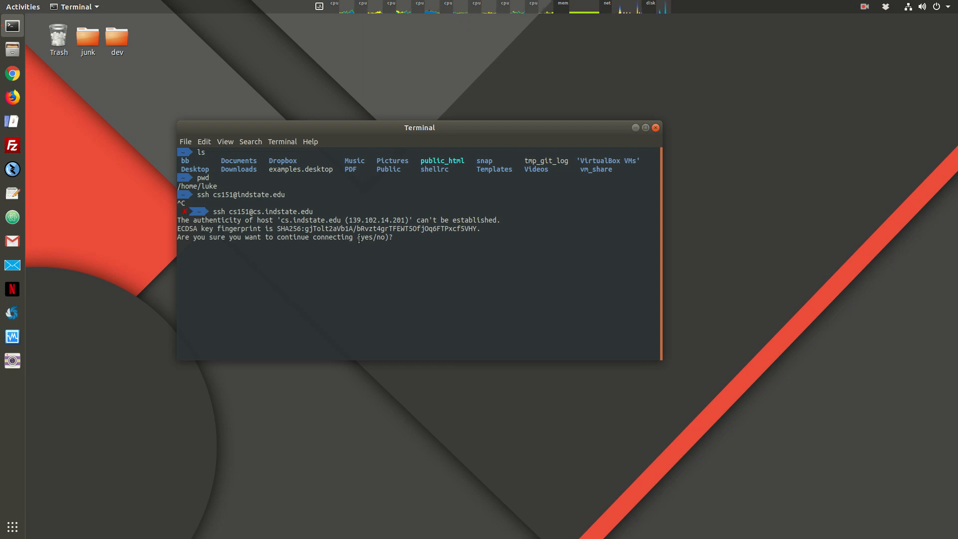
drag(362, 238, 374, 239)
text(yes)
key(Return)
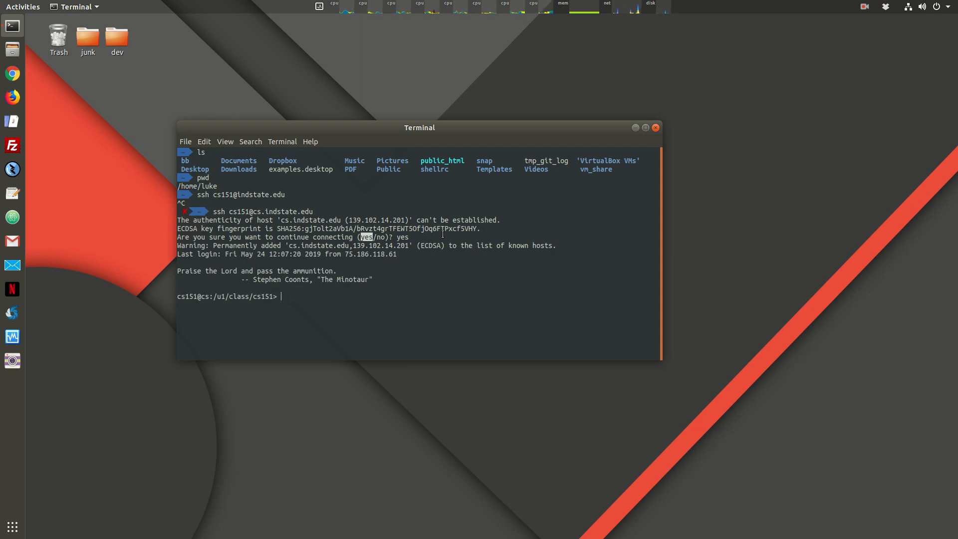
text(exit)
key(Return)
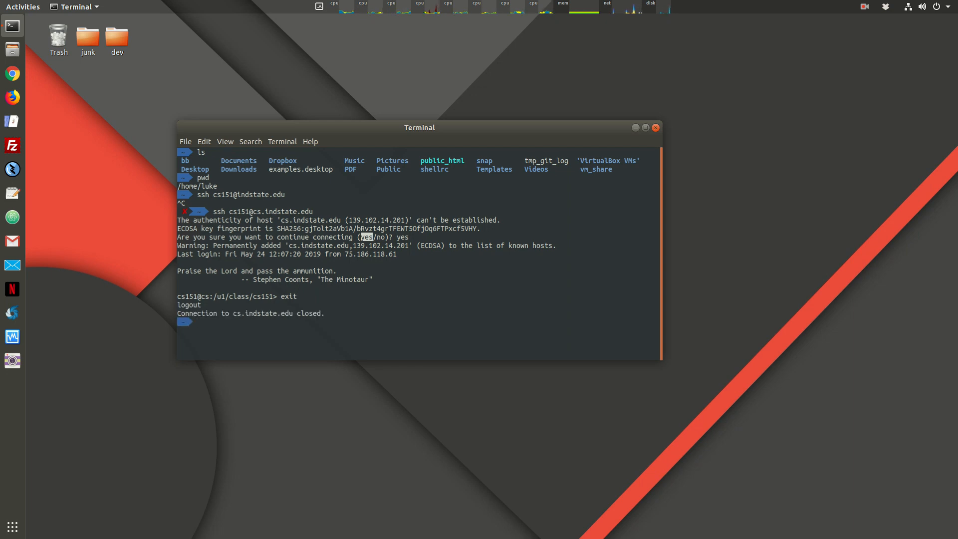
Step: Recall the ssh command from history and reconnect to cs.indstate.edu
key(Up)
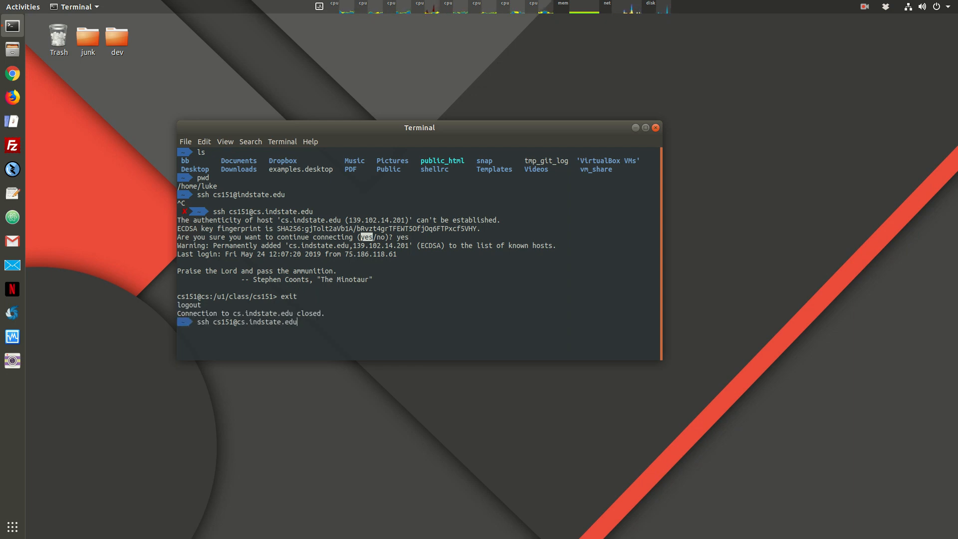
key(Down)
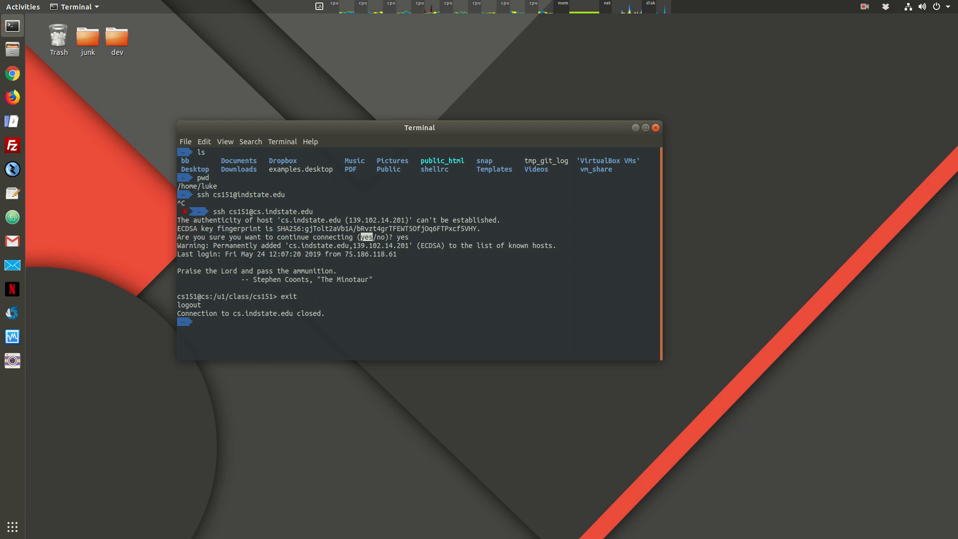
key(Up)
key(Up)
key(Up)
key(Up)
key(Down)
key(Down)
key(Down)
key(Down)
key(Up)
key(Return)
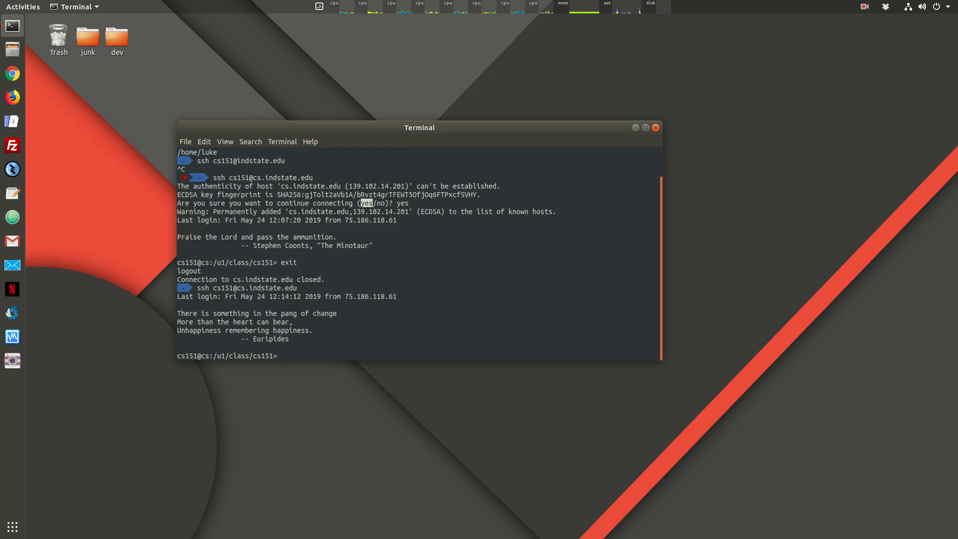
Step: Run ls in the remote home folder, raise the window, and highlight file.txt
text(ls)
key(Return)
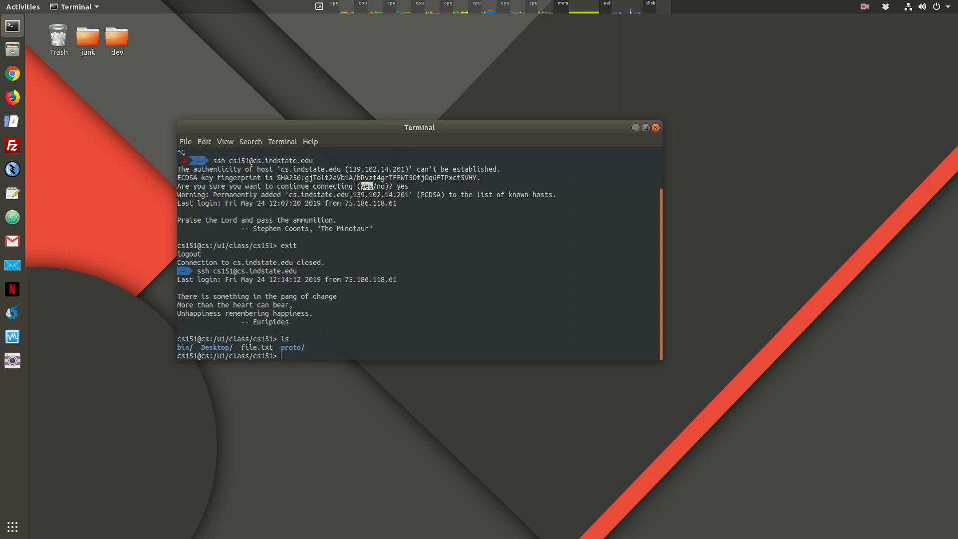
drag(406, 127, 399, 34)
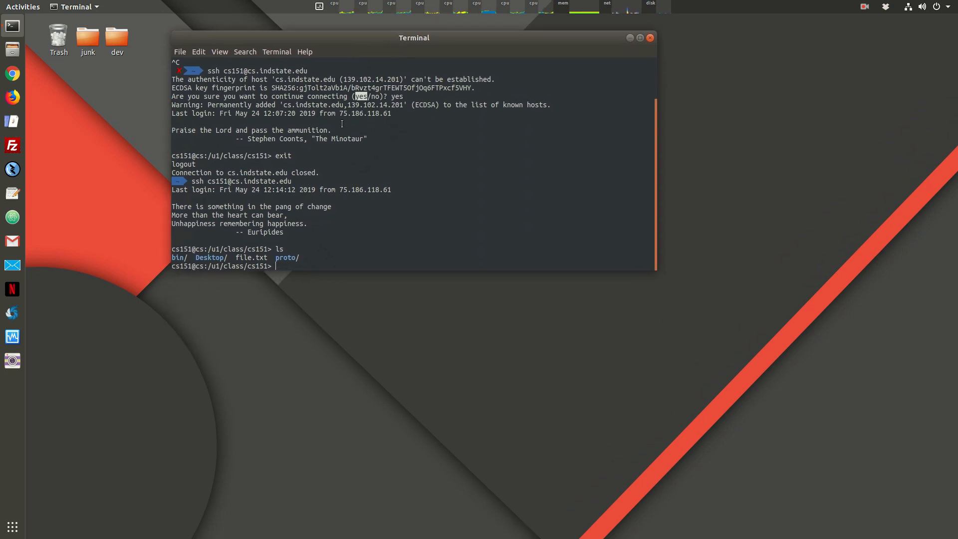
click(300, 264)
drag(236, 256, 266, 255)
Step: Launch FileZilla with its window fully on screen, then start Google Chrome
click(10, 149)
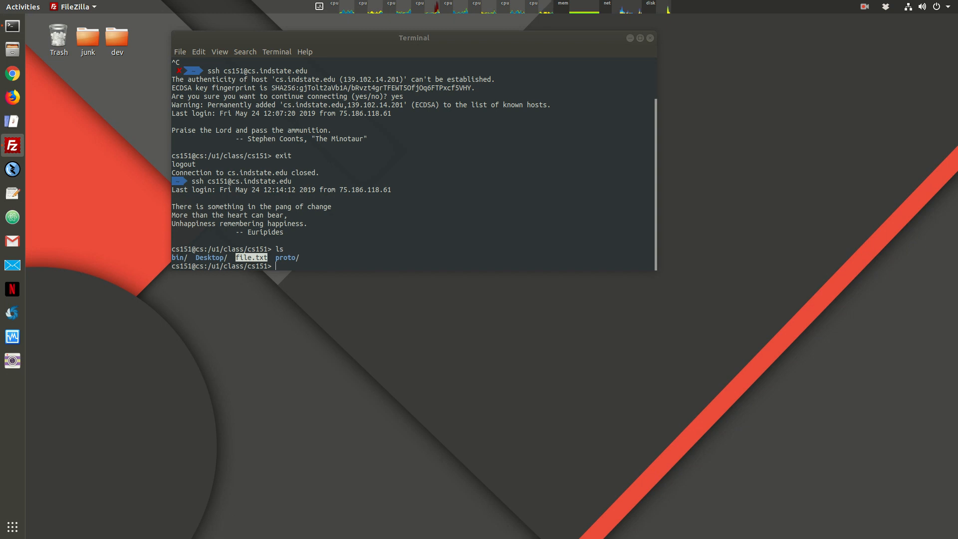
drag(957, 40, 524, 44)
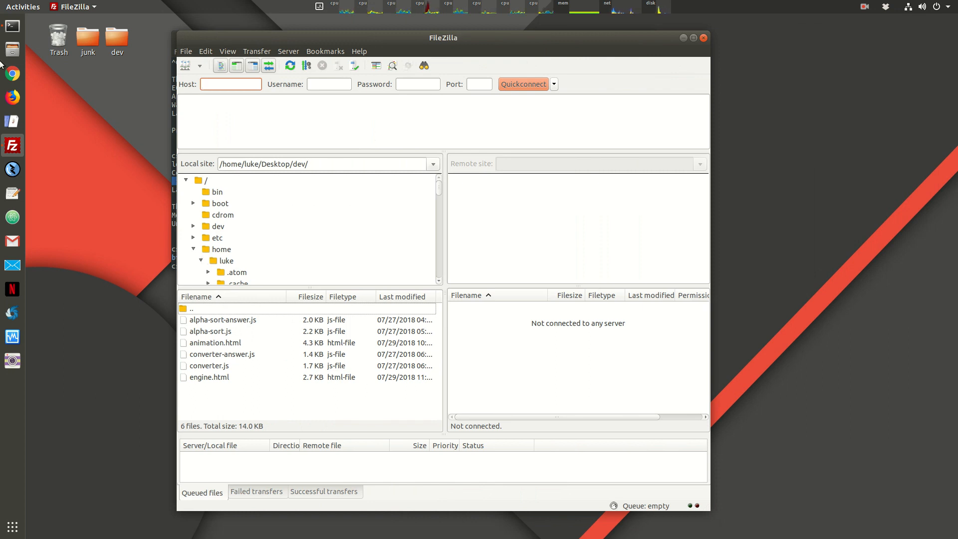
click(12, 74)
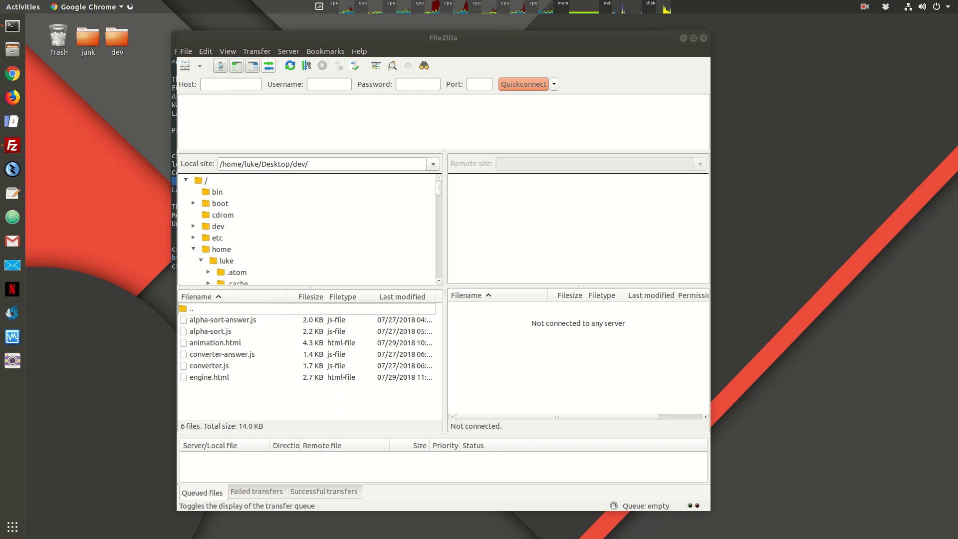
drag(336, 41, 296, 35)
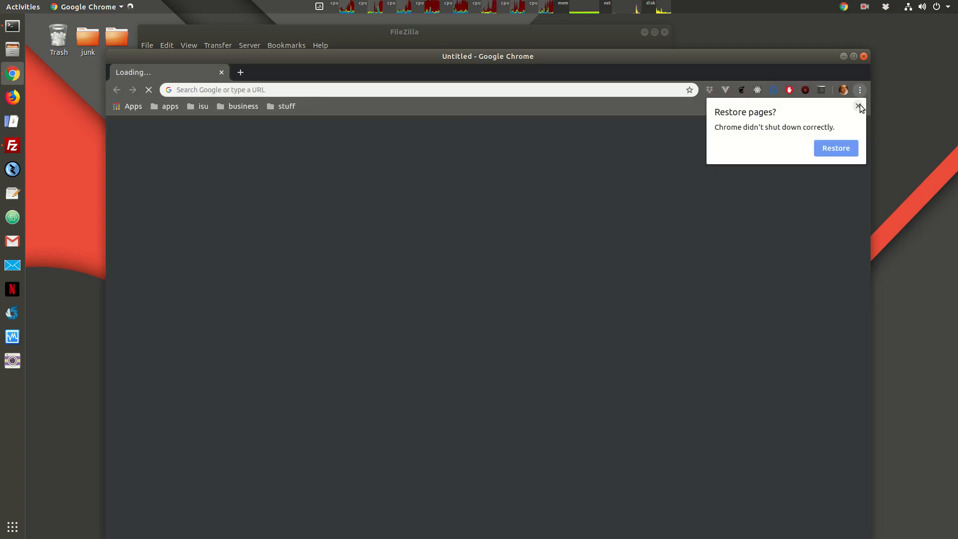
Step: Search 'filezilla' in Chrome, open the FileZilla project homepage, then close Chrome
click(859, 106)
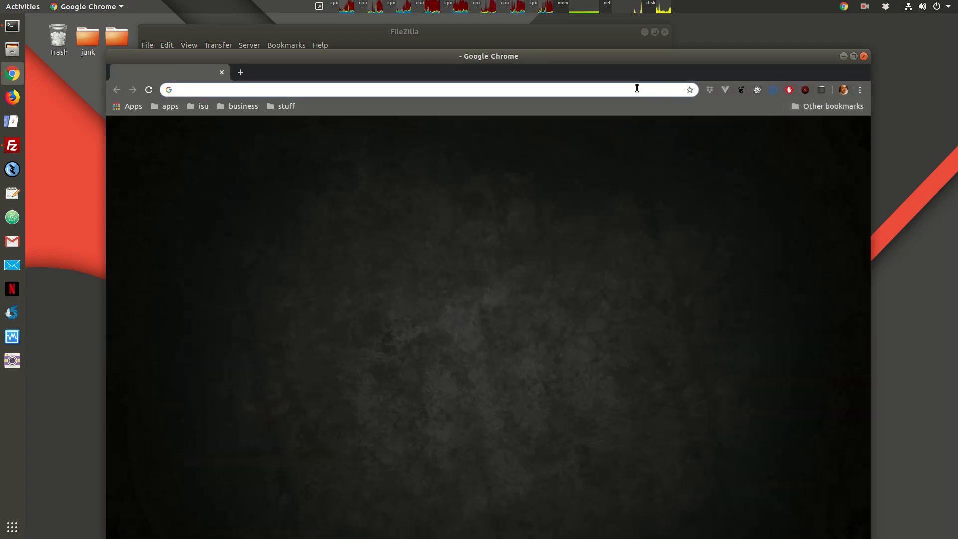
text(filezilla)
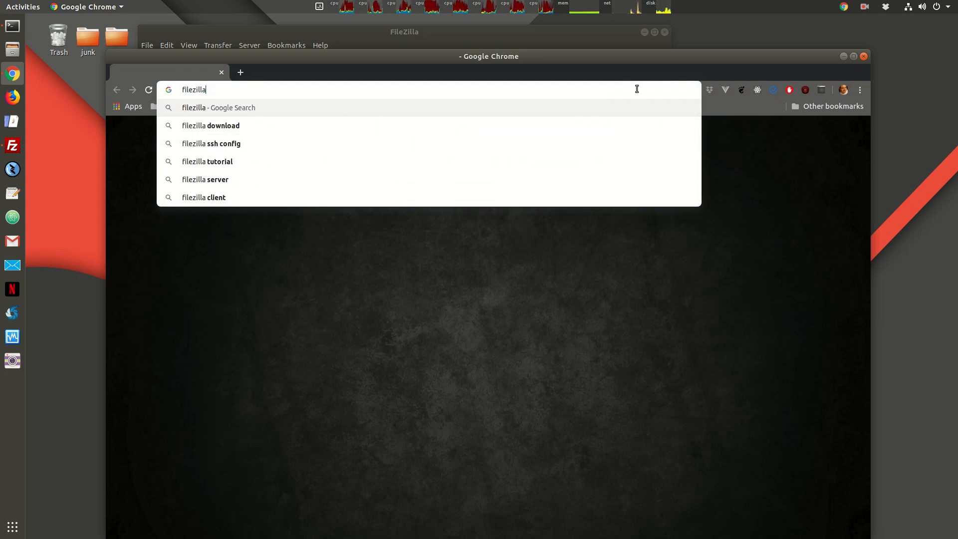
key(Return)
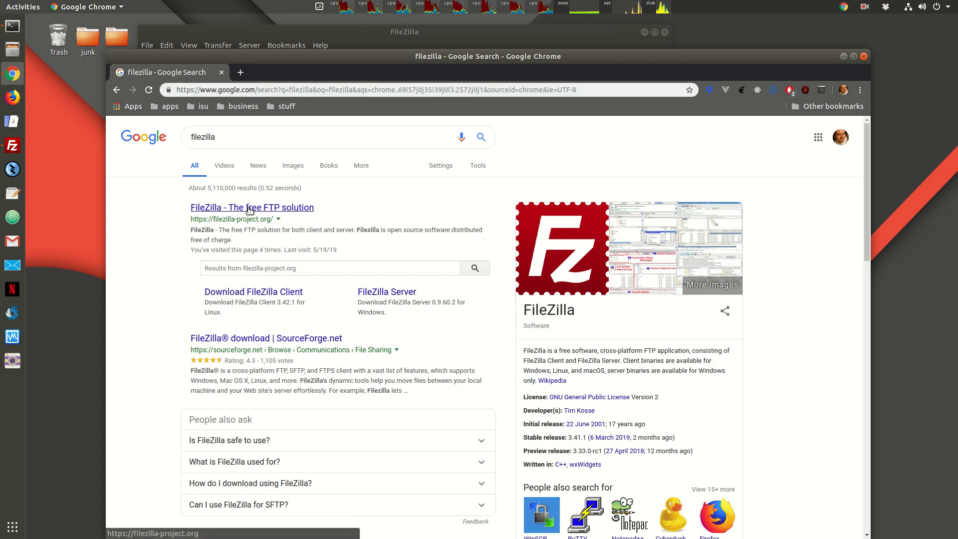
click(202, 209)
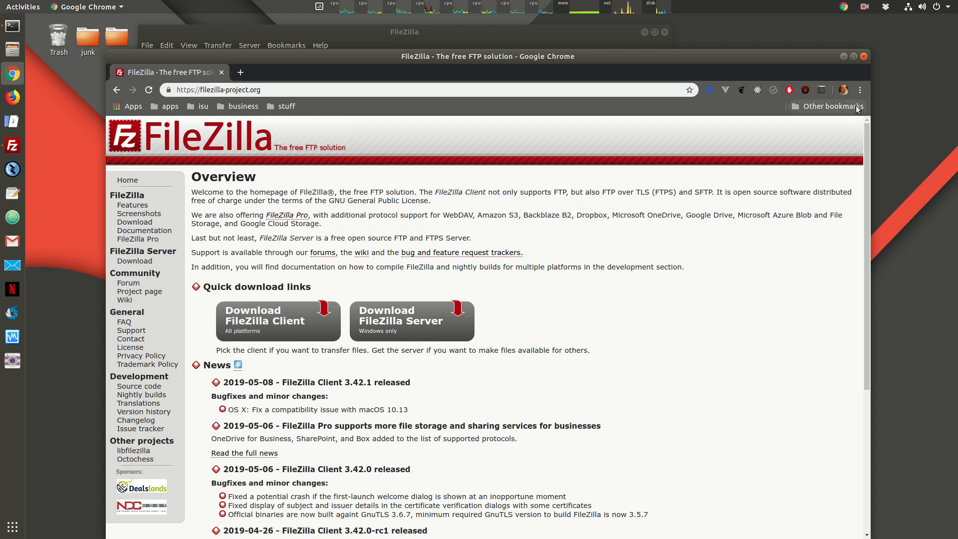
click(863, 57)
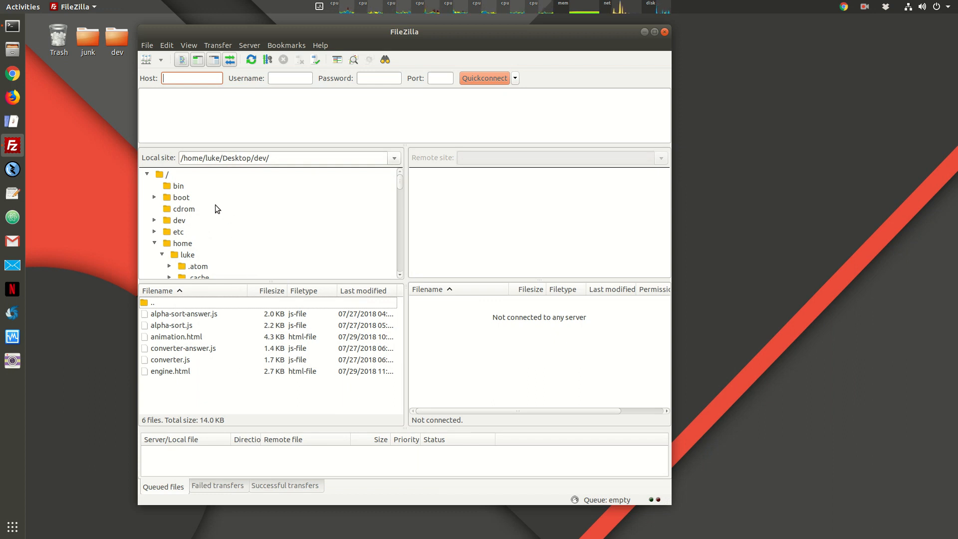
Step: Enter host cs.indstate.edu, the class username, the account password and port 22 in Quickconnect
drag(324, 32, 358, 30)
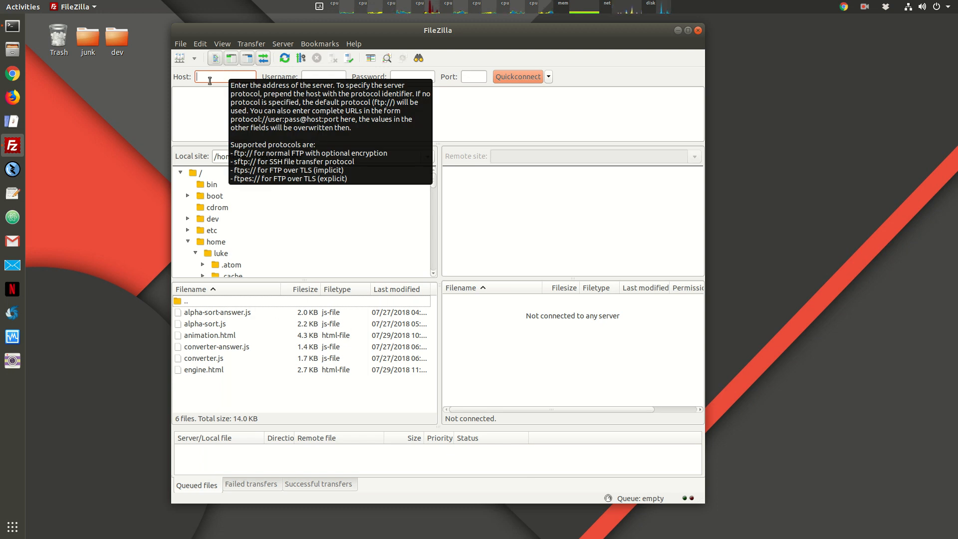
text(cs.)
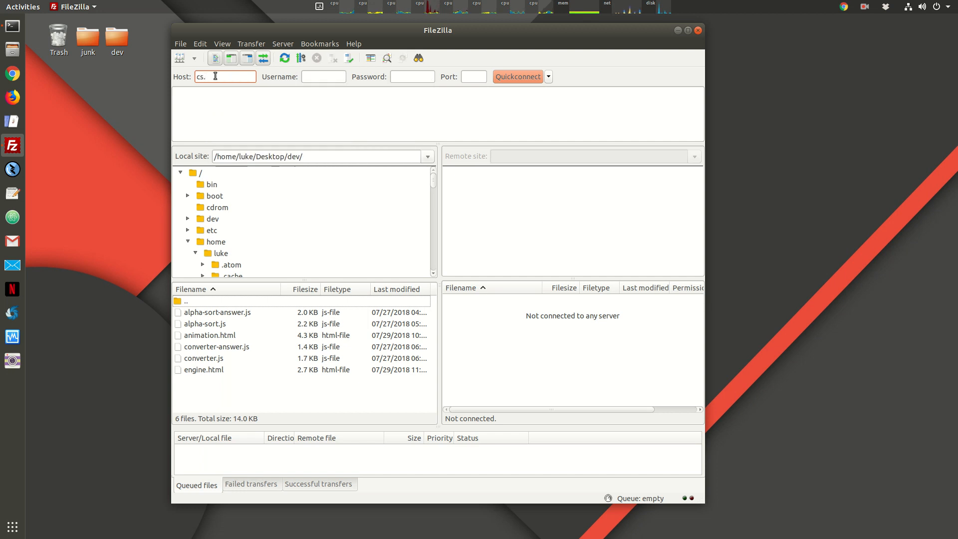
text(indstate.edu)
click(320, 76)
text(cs151)
click(418, 78)
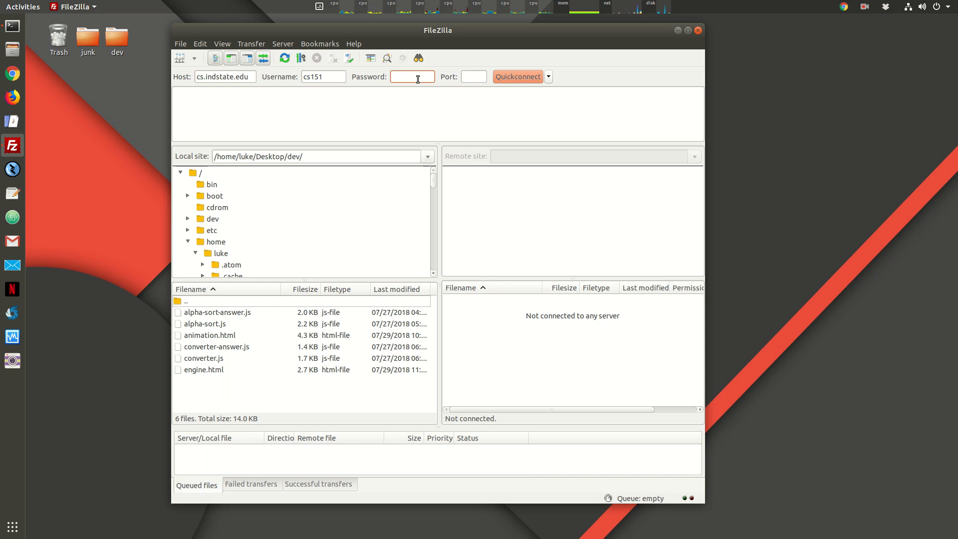
text(••••••••)
key(Tab)
text(22)
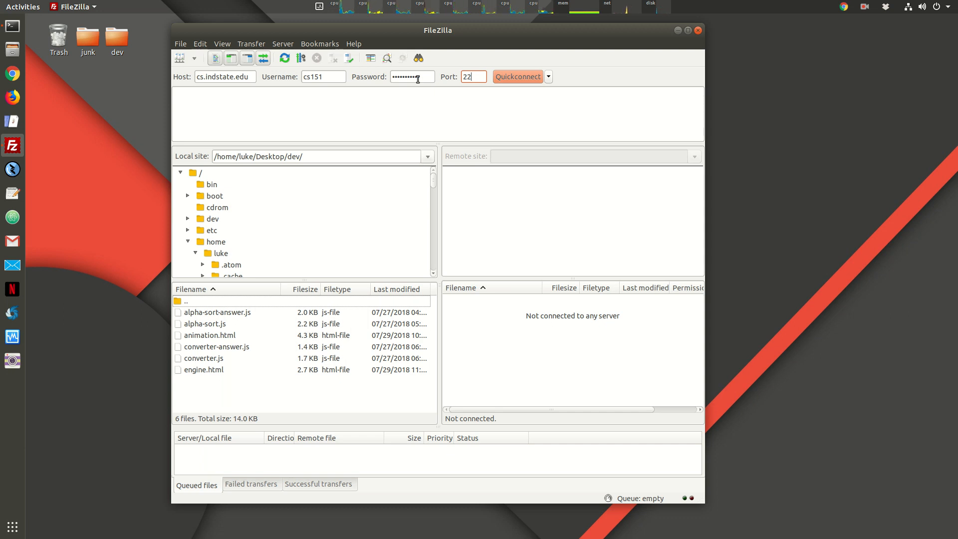
Step: Connect to the server over SFTP and browse the remote root directory
double_click(475, 79)
click(474, 78)
click(515, 79)
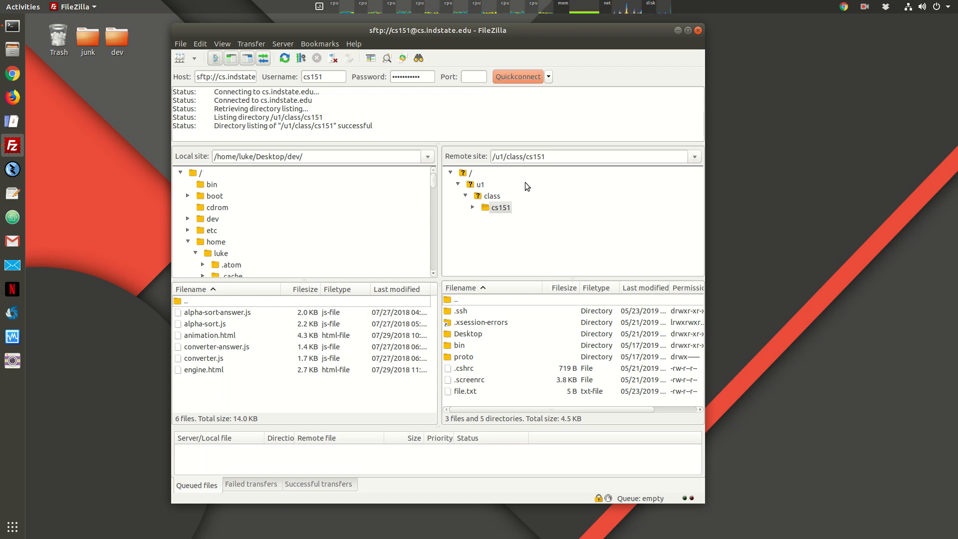
click(462, 173)
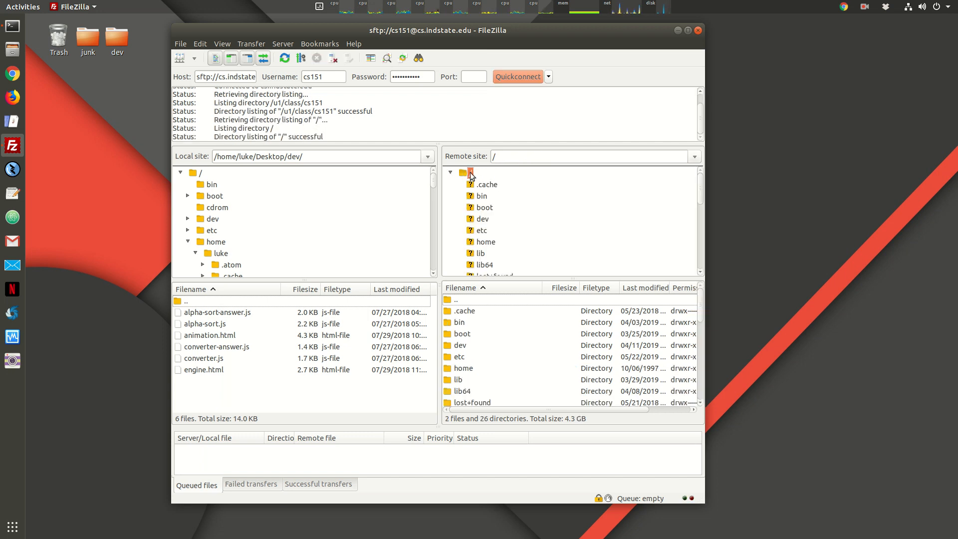
scroll(508, 190, down, 2)
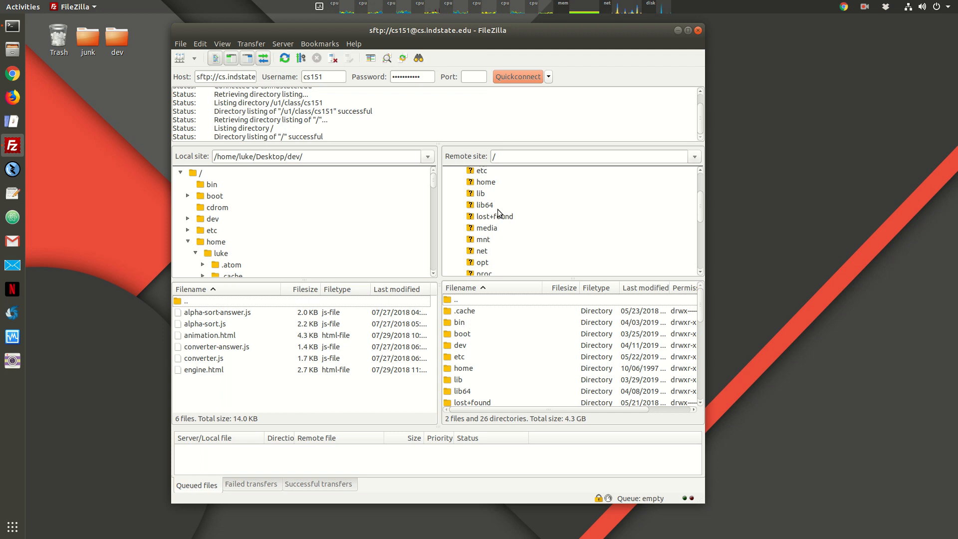
scroll(503, 202, down, 2)
scroll(503, 204, down, 2)
scroll(494, 224, down, 2)
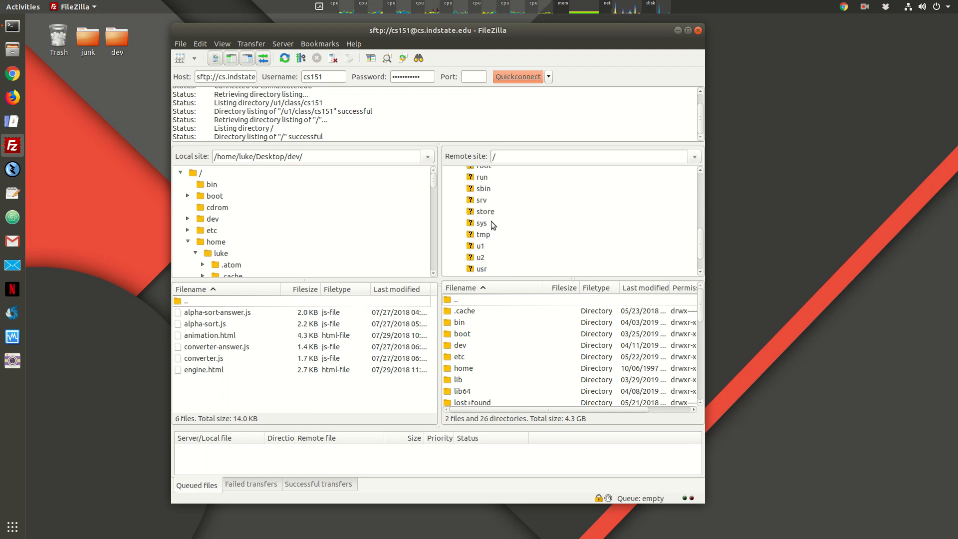
Step: Expand /u1/class in the remote tree and open the cs151 folder
click(480, 247)
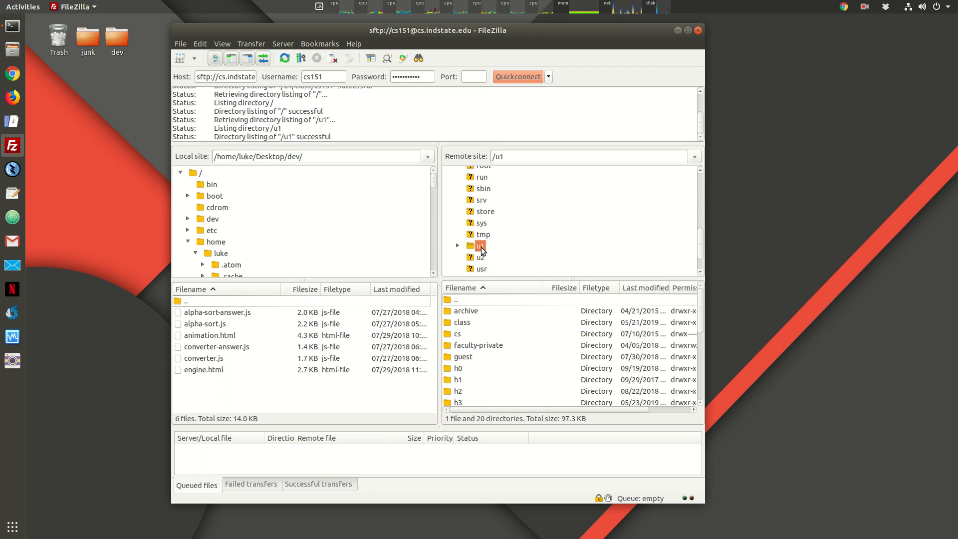
click(457, 246)
scroll(470, 245, down, 6)
scroll(478, 244, up, 3)
scroll(479, 240, up, 2)
click(485, 209)
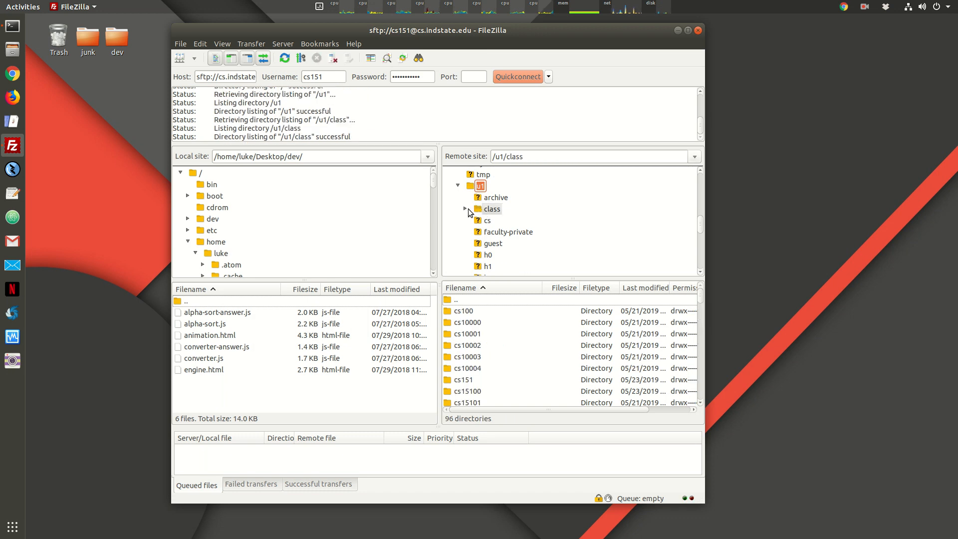
click(465, 210)
scroll(504, 216, down, 3)
scroll(506, 219, down, 1)
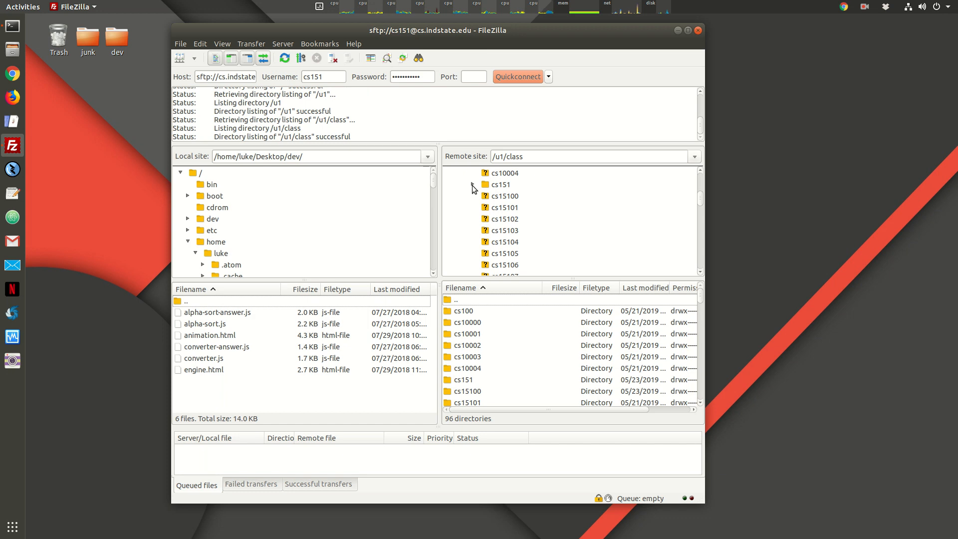
click(473, 185)
click(501, 185)
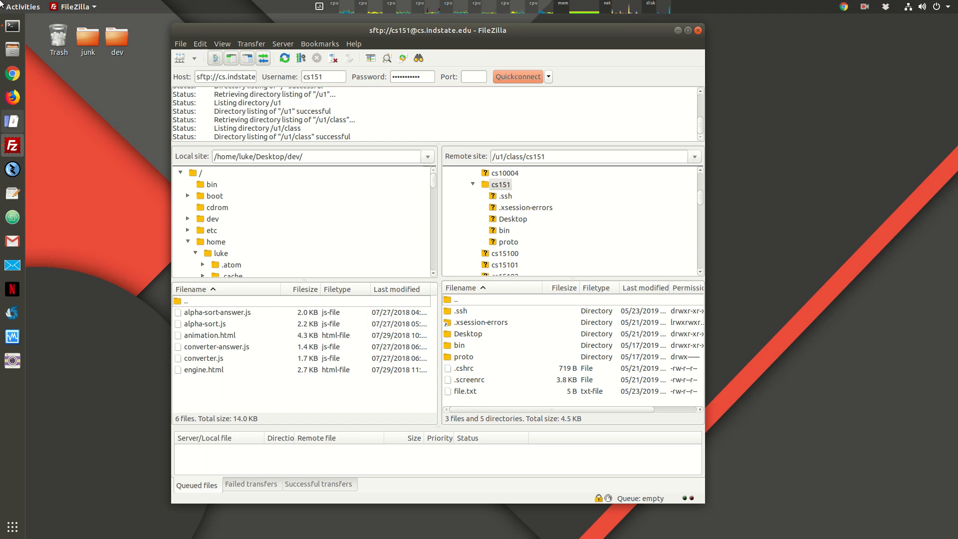
Step: Bring the ssh terminal beside the FileZilla panes and run ls in the remote session
click(12, 26)
drag(414, 40, 697, 194)
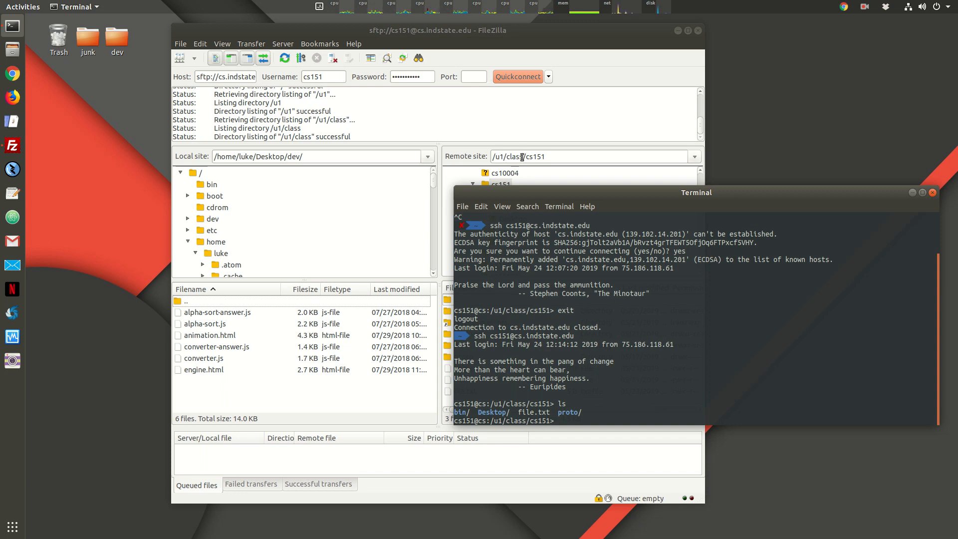
text(ls)
key(Return)
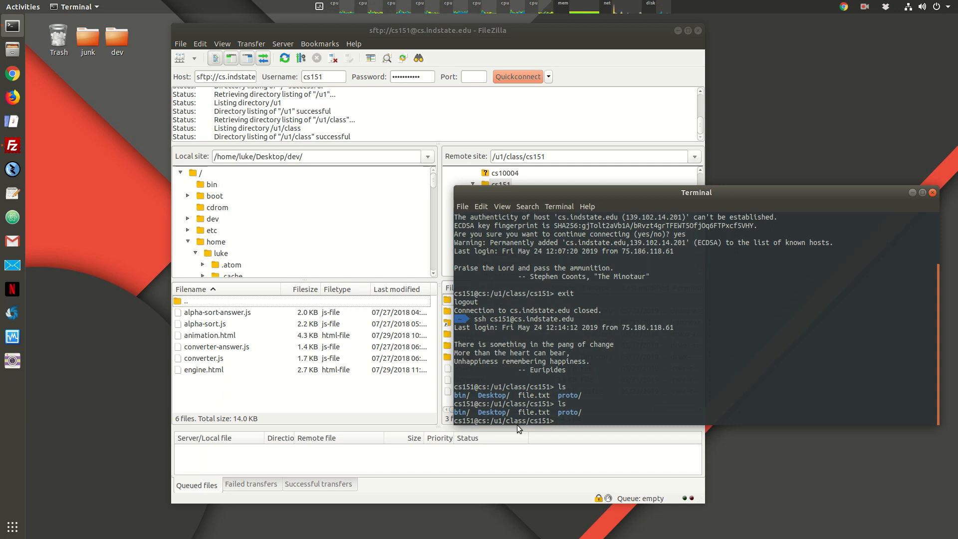
drag(654, 192, 782, 285)
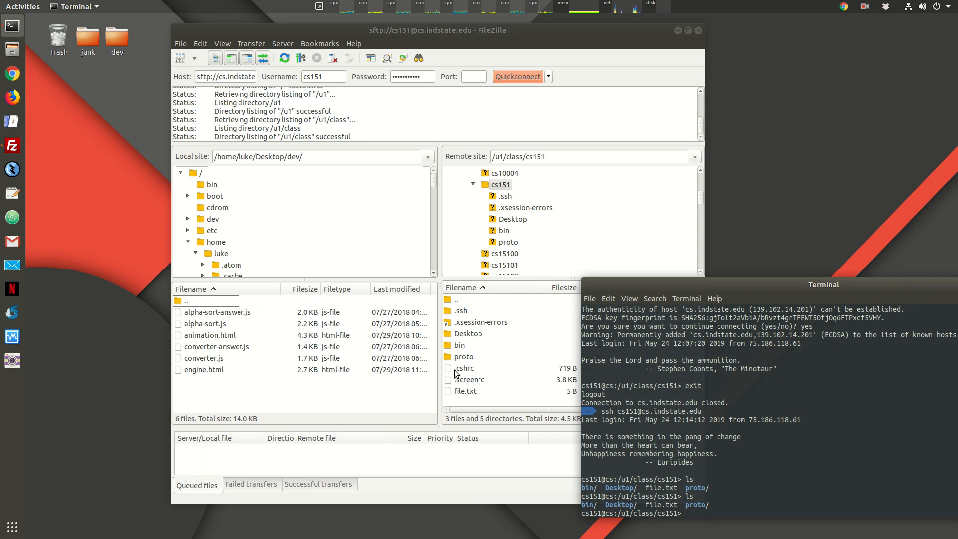
drag(735, 288, 627, 188)
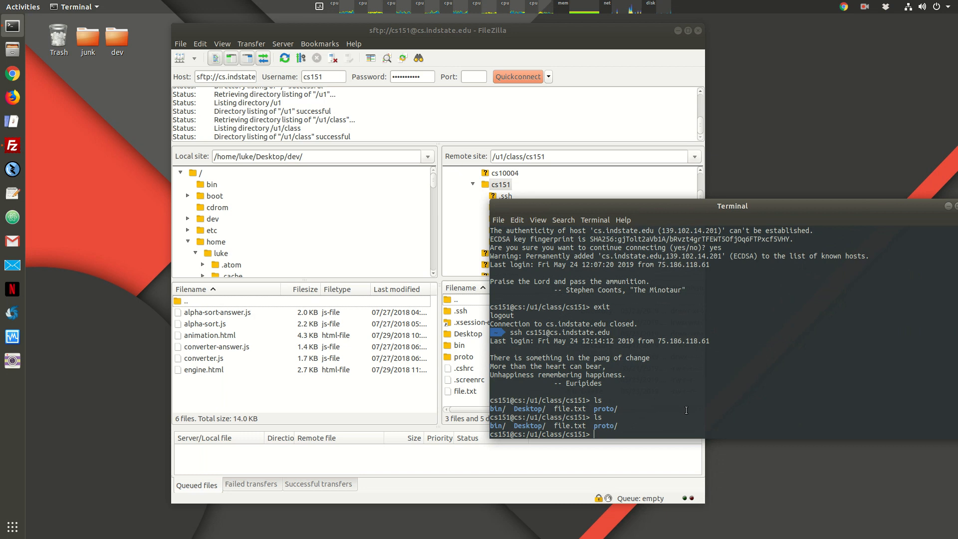
Step: Run ls -a to reveal hidden entries like .cshrc and .ssh/, then reposition the terminal
text(ls -a)
key(Return)
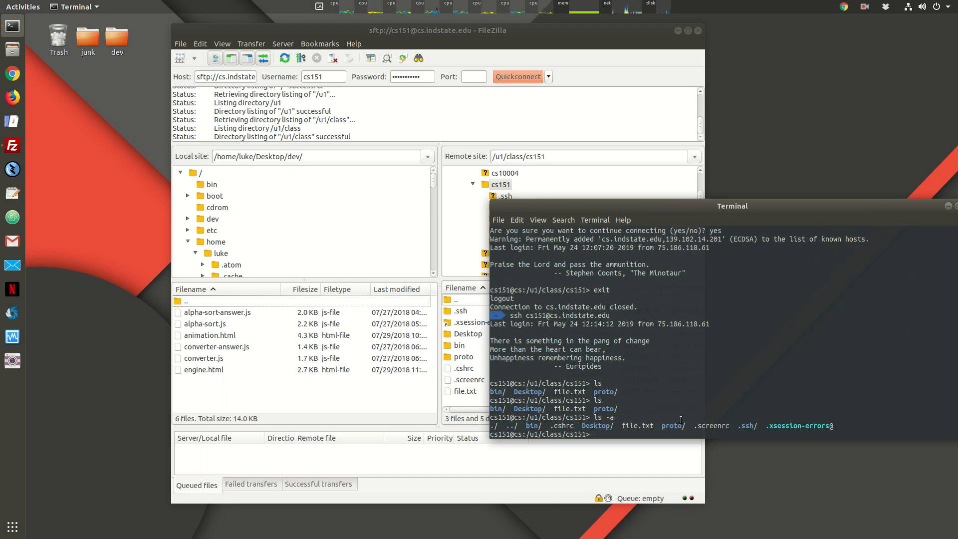
drag(551, 428, 578, 432)
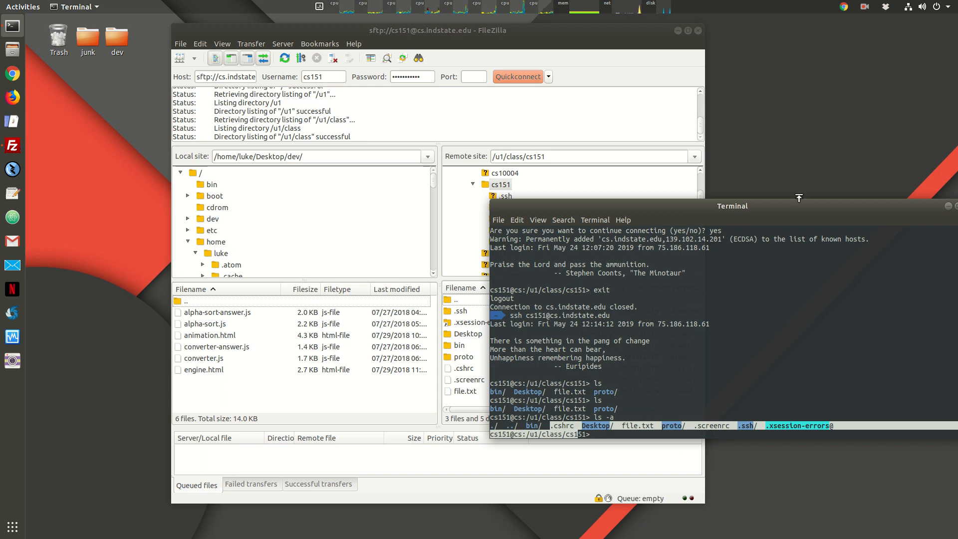
drag(779, 203, 727, 279)
drag(440, 277, 535, 285)
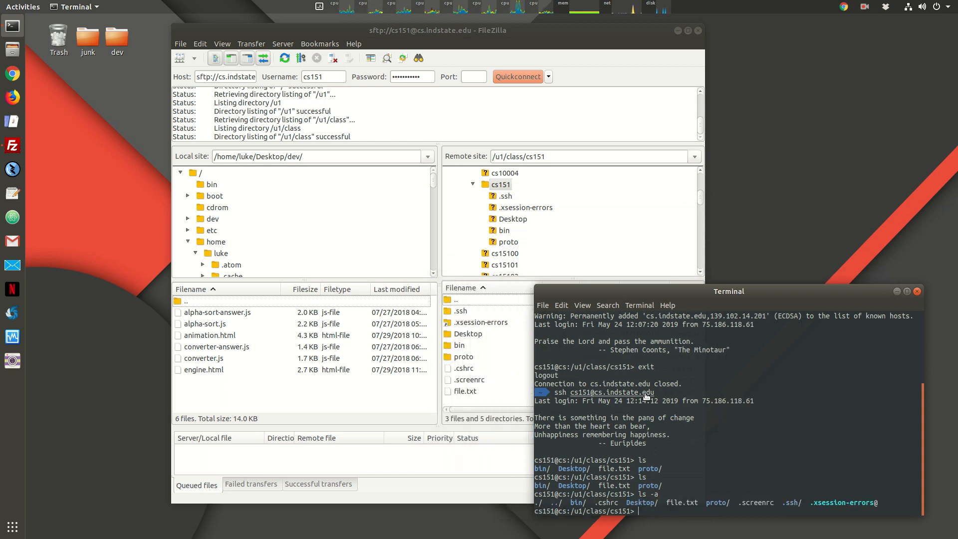
Step: Run ls -al for a detailed listing of the cs151 folder
key(Up)
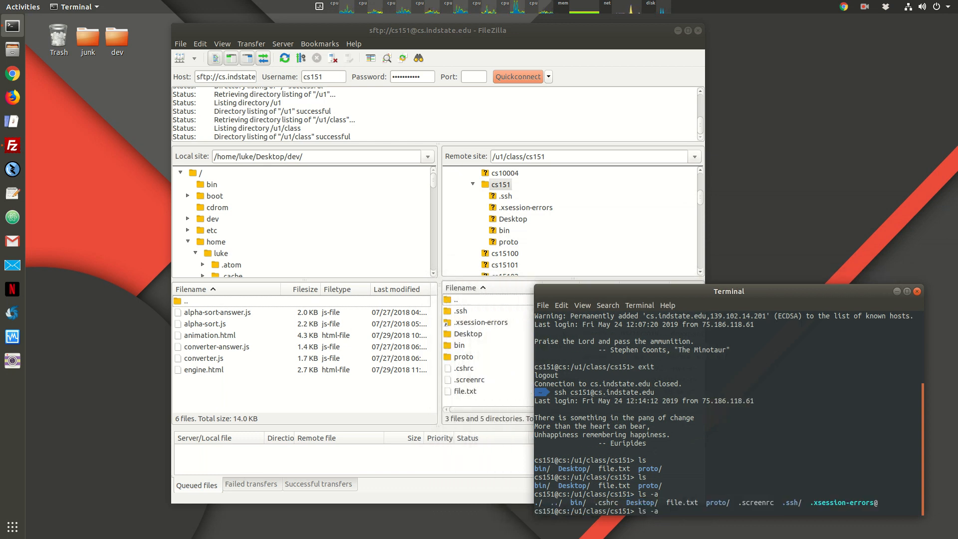
text(l)
key(Return)
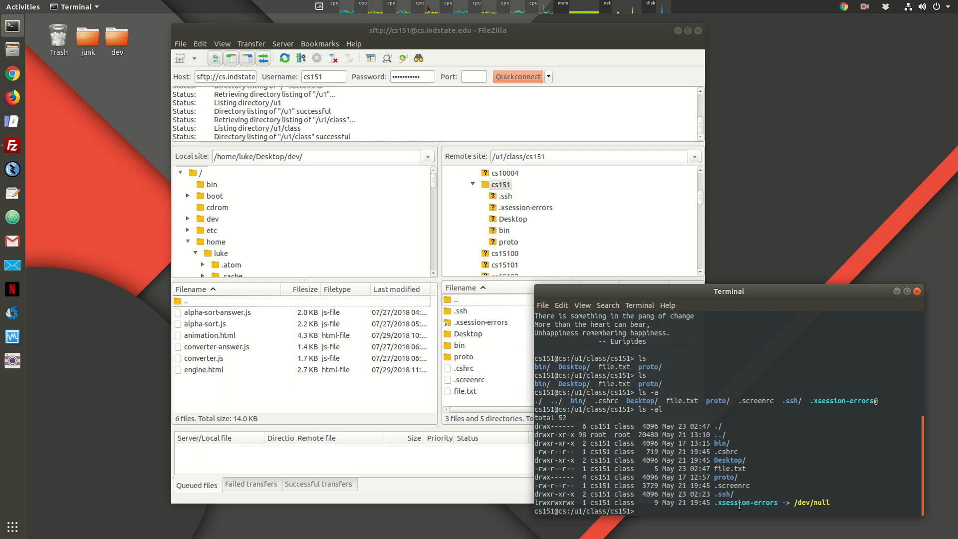
Step: Highlight the Desktop/, bin/, ../ and . entries in the long listing
double_click(723, 463)
click(719, 446)
double_click(719, 446)
drag(582, 297, 596, 290)
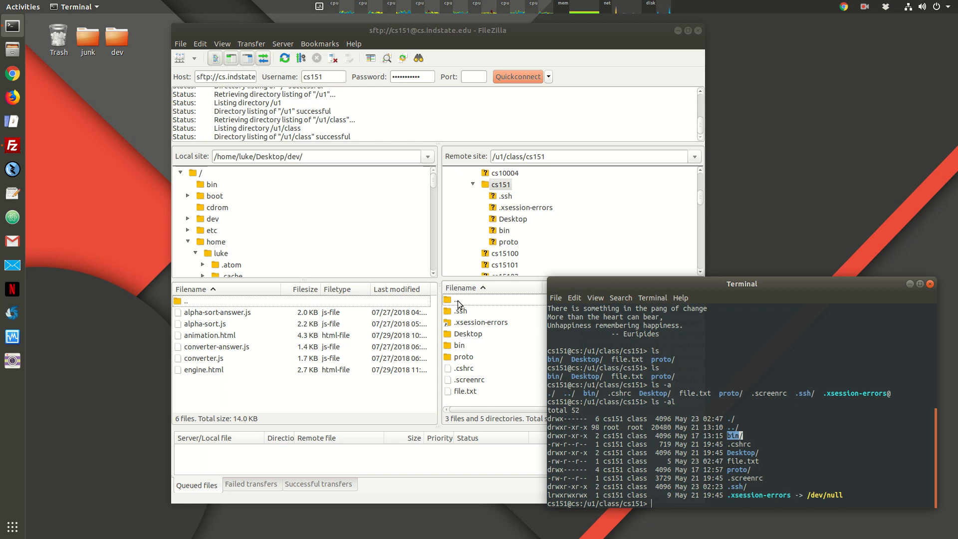
drag(728, 429, 751, 430)
click(732, 428)
drag(728, 428, 733, 427)
Step: Move FileZilla's remote pane and the ssh session (via cd ..) both up to /u1/class
double_click(456, 301)
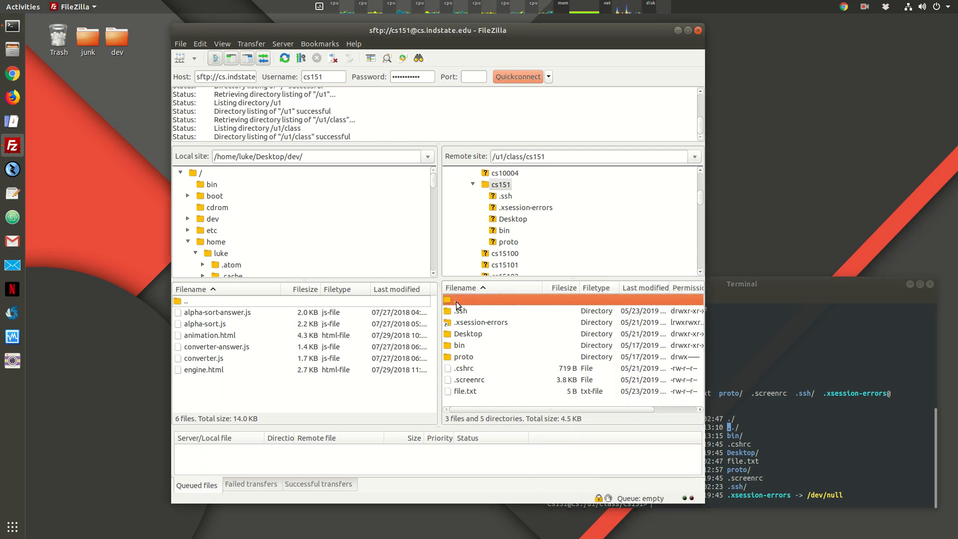
double_click(513, 156)
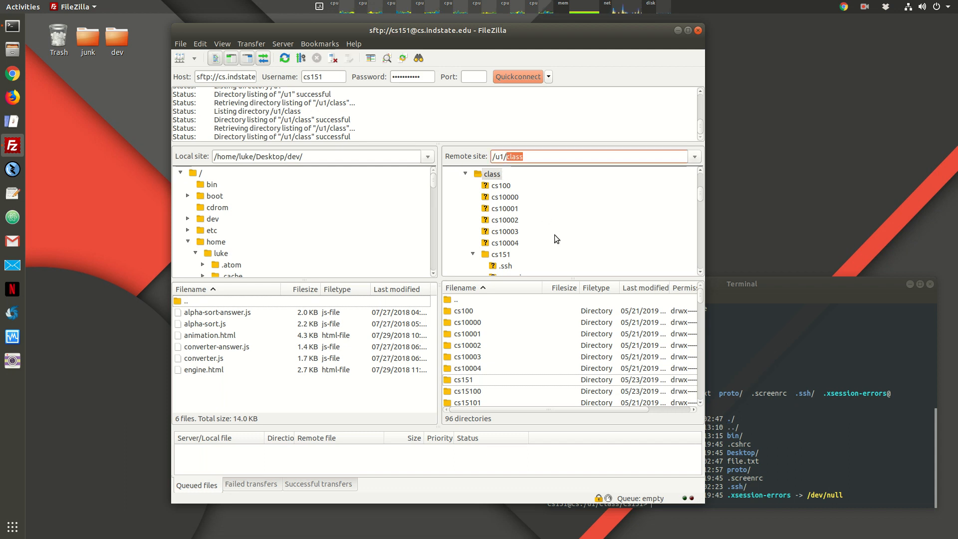
click(803, 388)
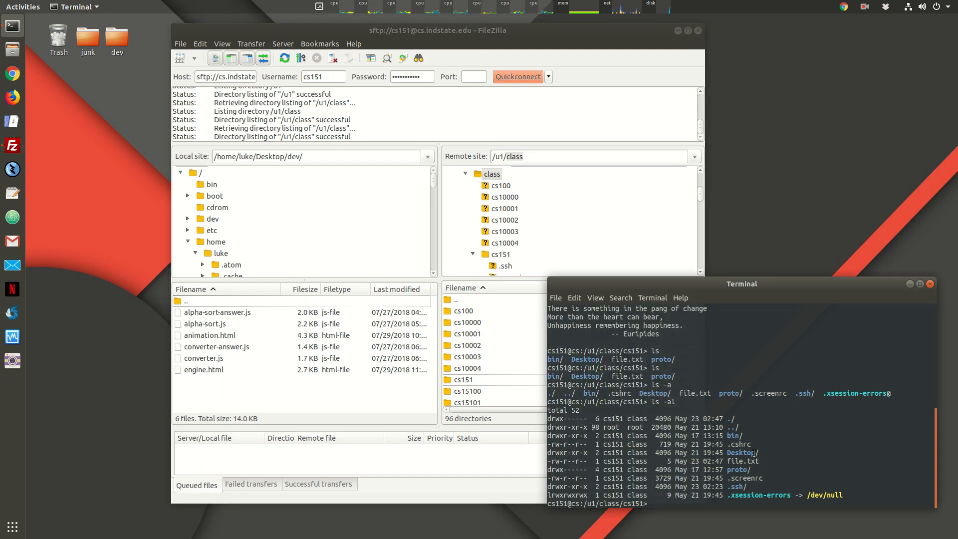
text(cd ..)
key(Return)
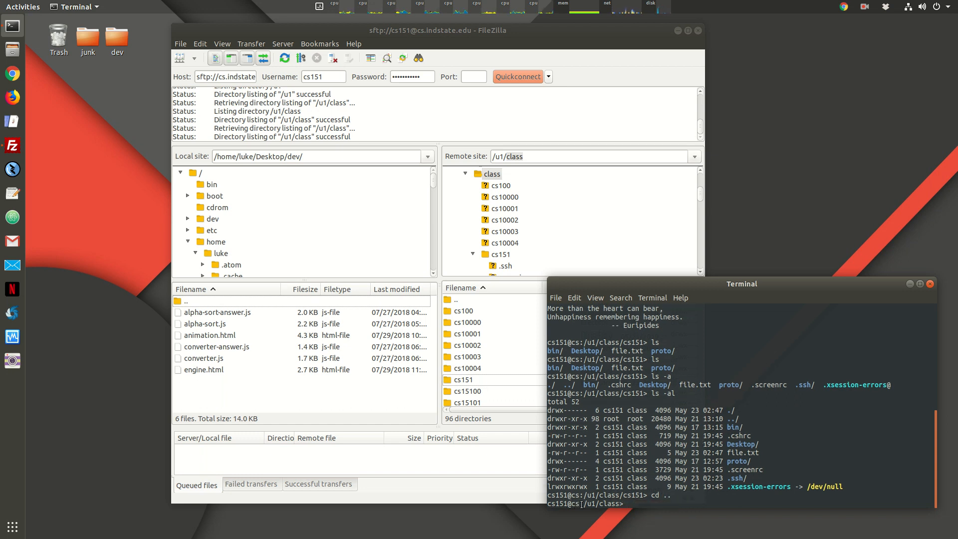
drag(586, 505, 615, 503)
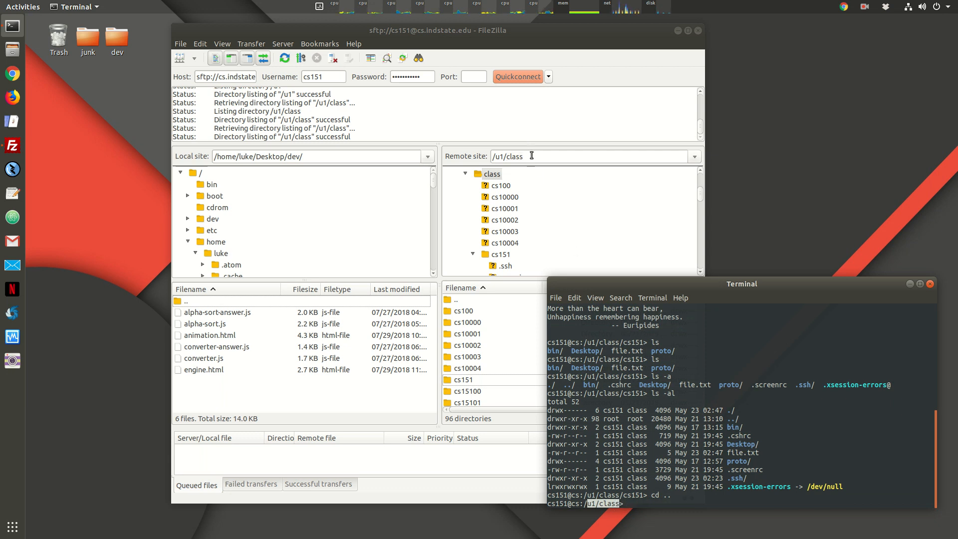
click(820, 428)
drag(729, 290, 733, 305)
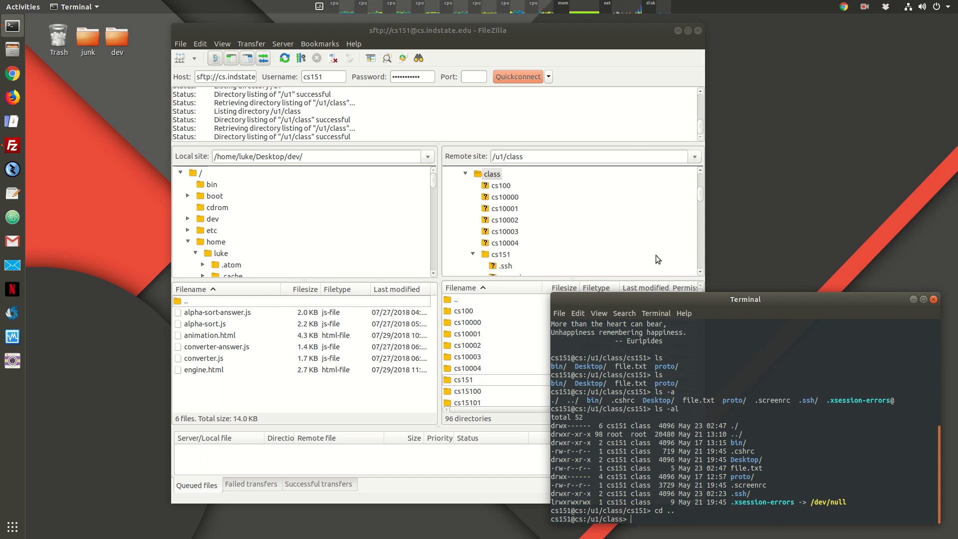
drag(641, 41, 556, 56)
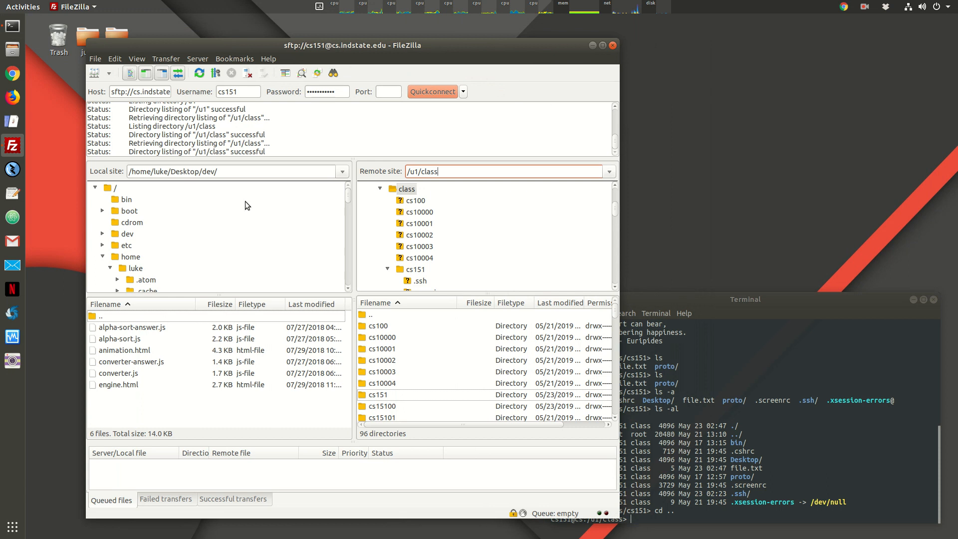
Step: Reopen the remote cs151 folder and select file.txt in its listing
click(416, 270)
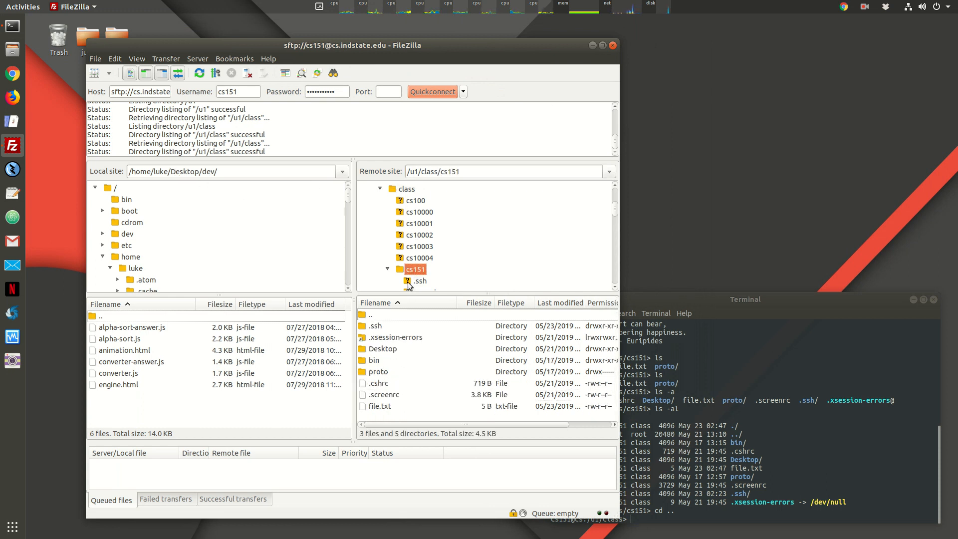
scroll(412, 272, down, 3)
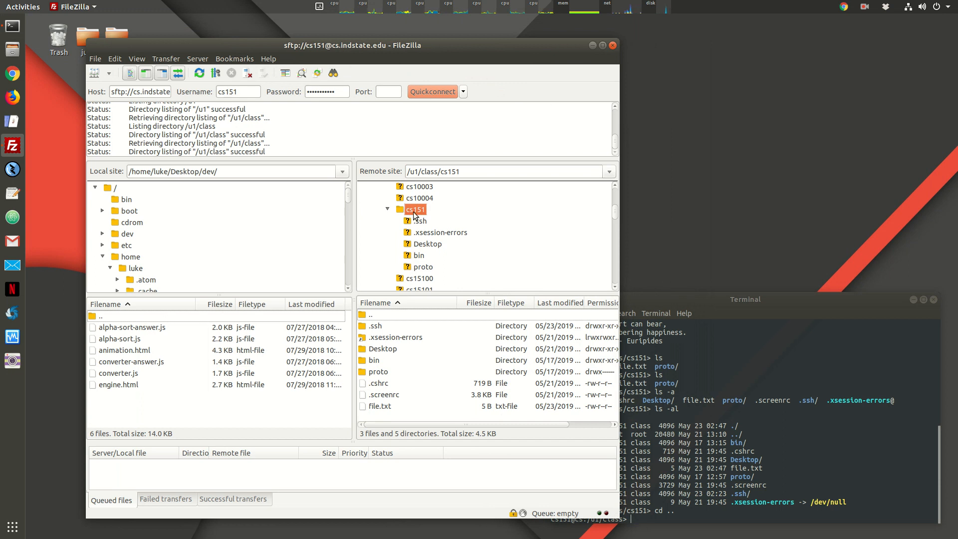
scroll(413, 214, down, 1)
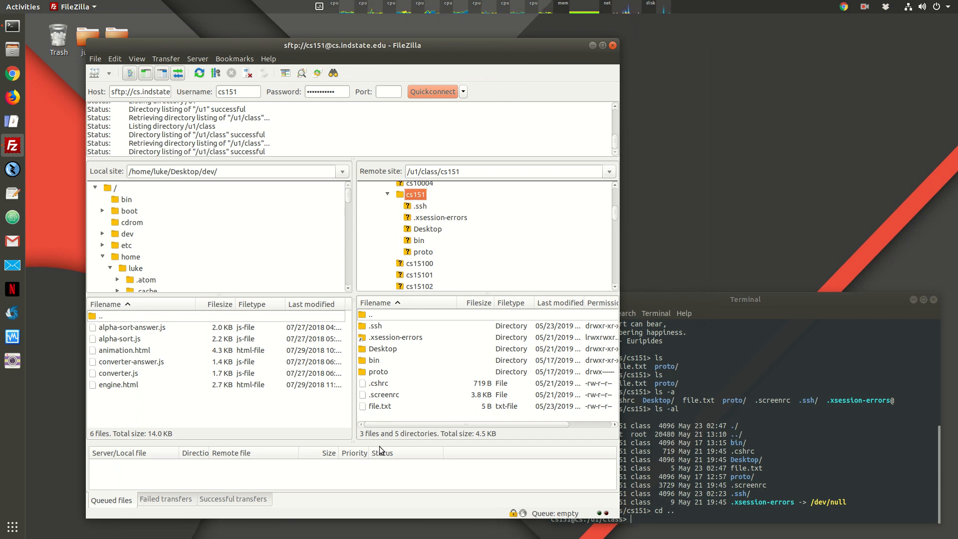
click(389, 402)
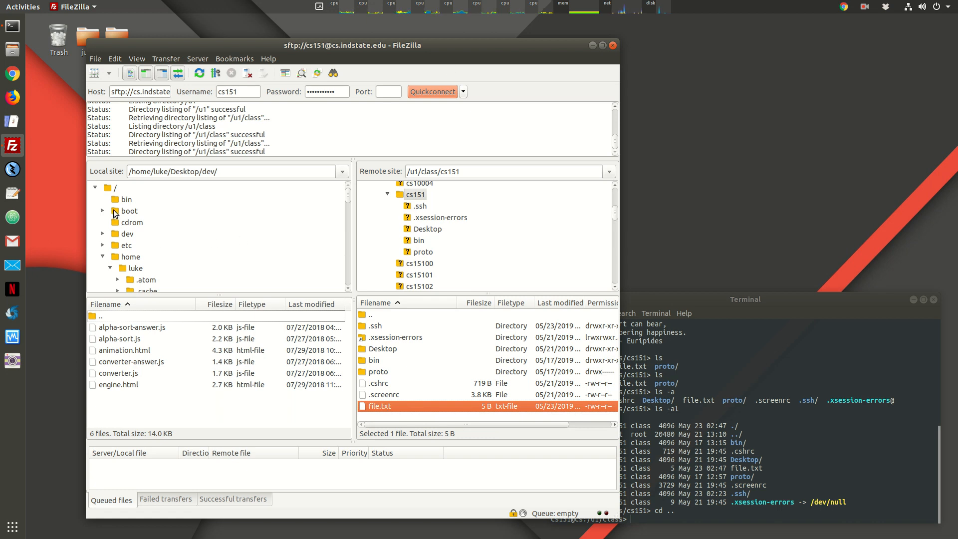
scroll(120, 225, down, 2)
Step: Switch FileZilla's local side to /home/luke/Desktop, showing dev and junk
click(134, 225)
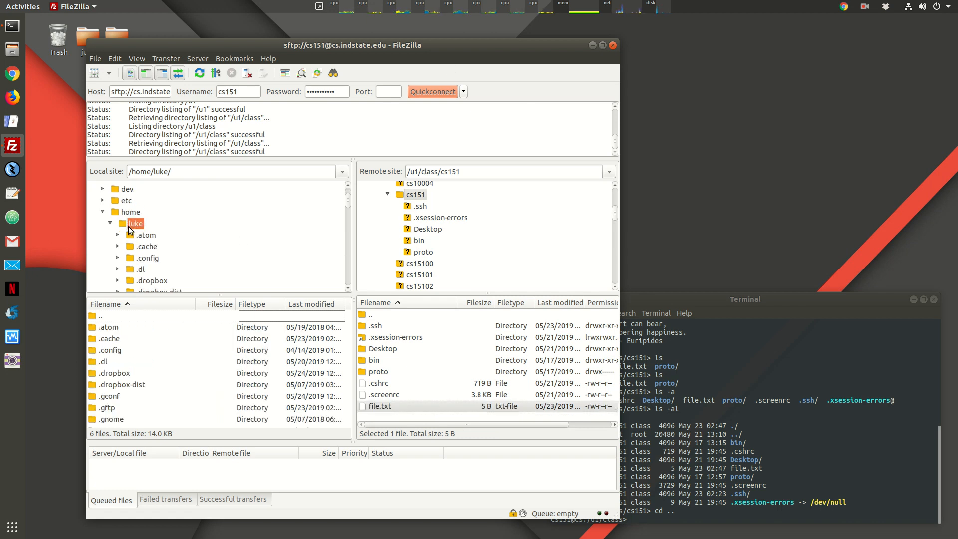
scroll(128, 227, down, 10)
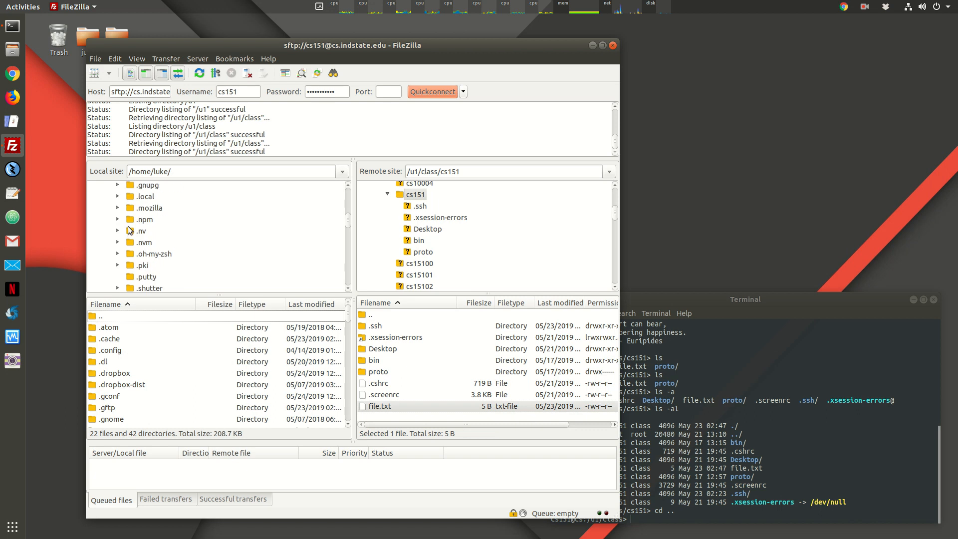
click(159, 250)
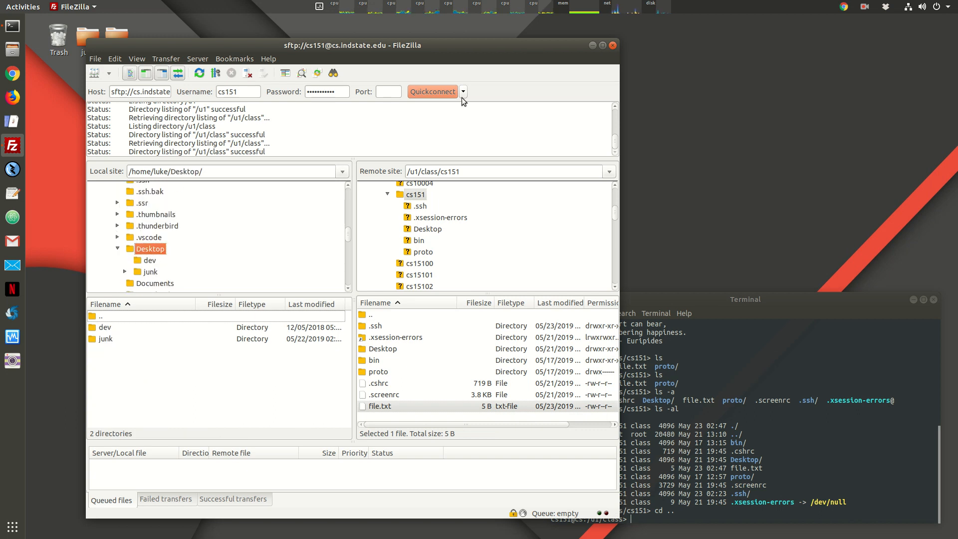
drag(465, 56, 542, 47)
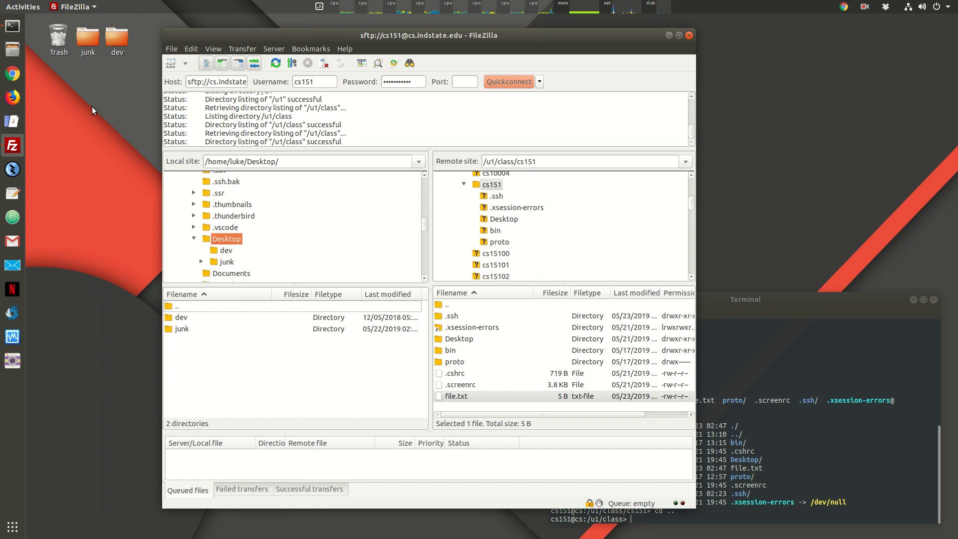
Step: Create a desktop folder named cs151 and position its icon beside dev
right_click(73, 129)
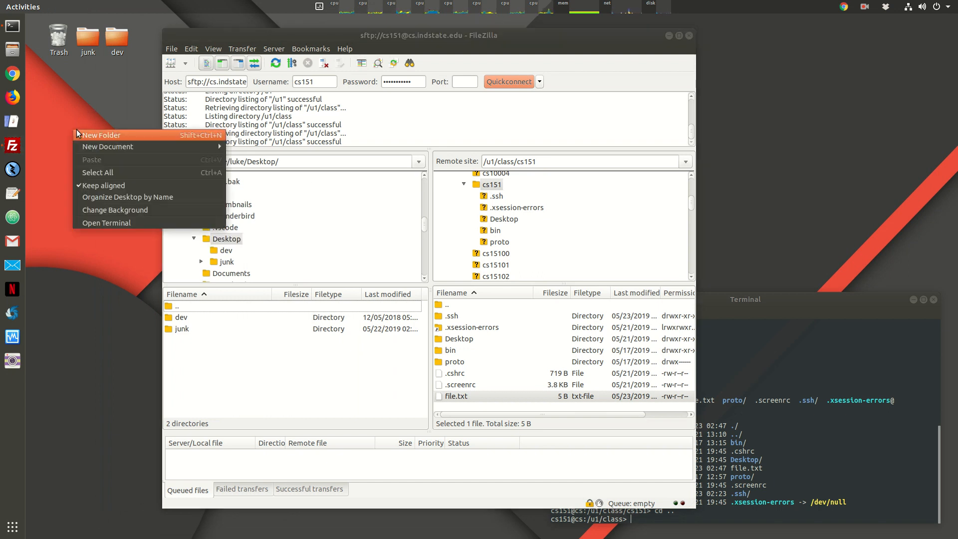
click(104, 136)
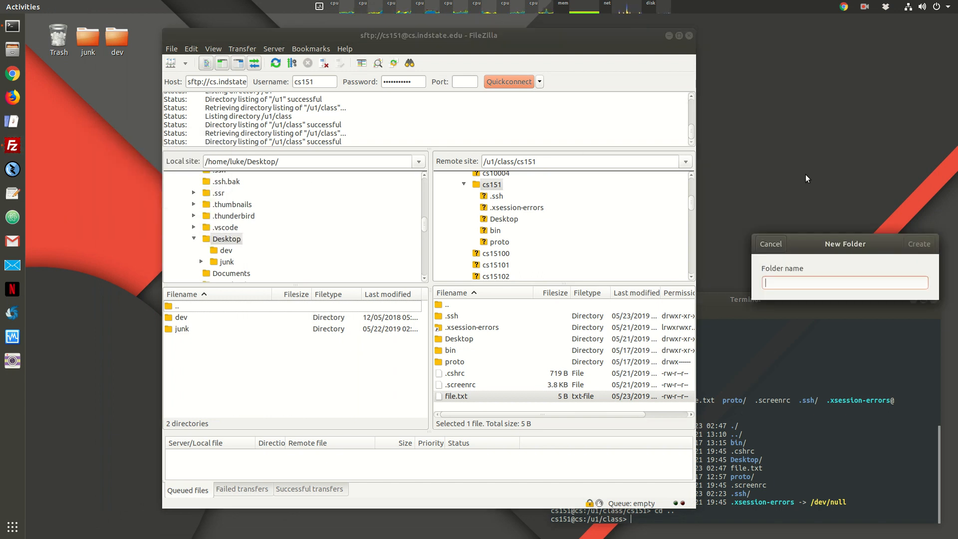
text(cs151)
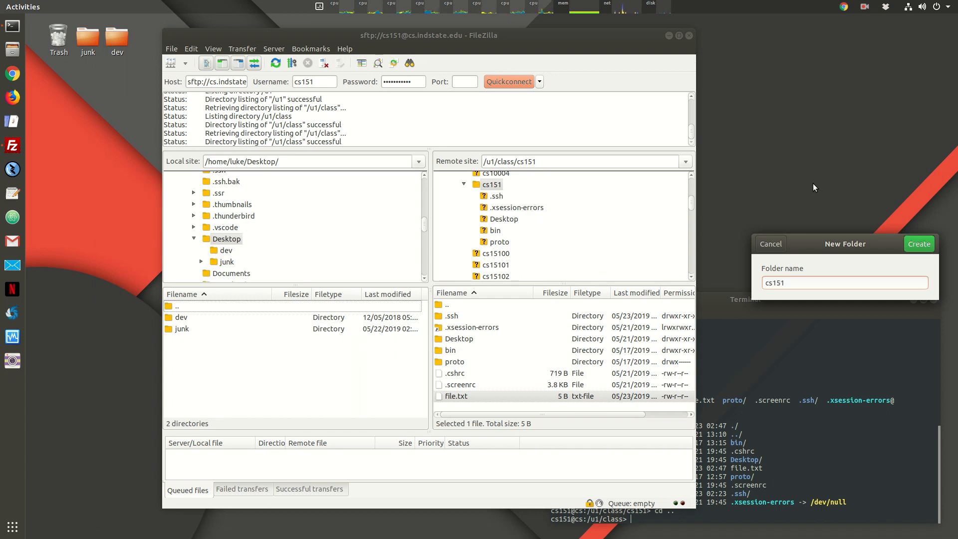
key(Return)
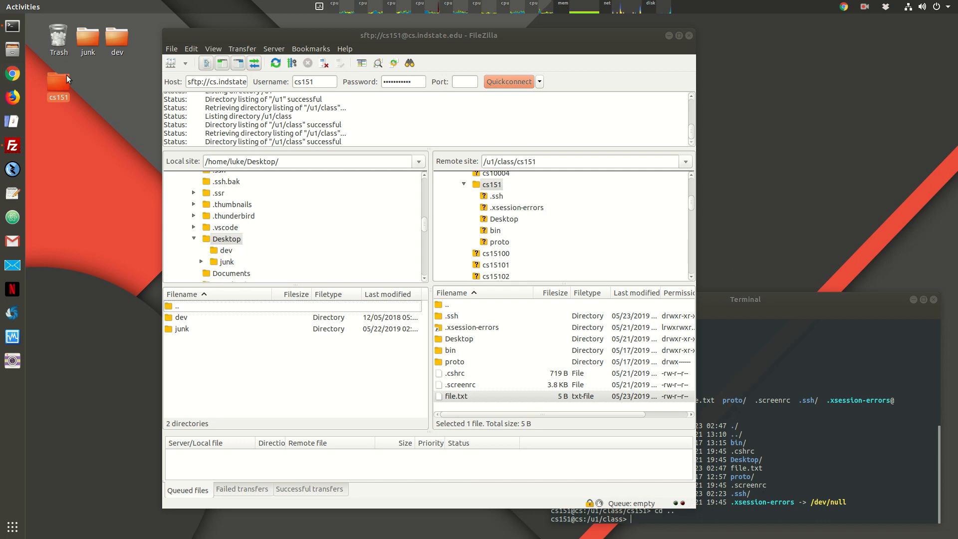
drag(80, 81, 150, 47)
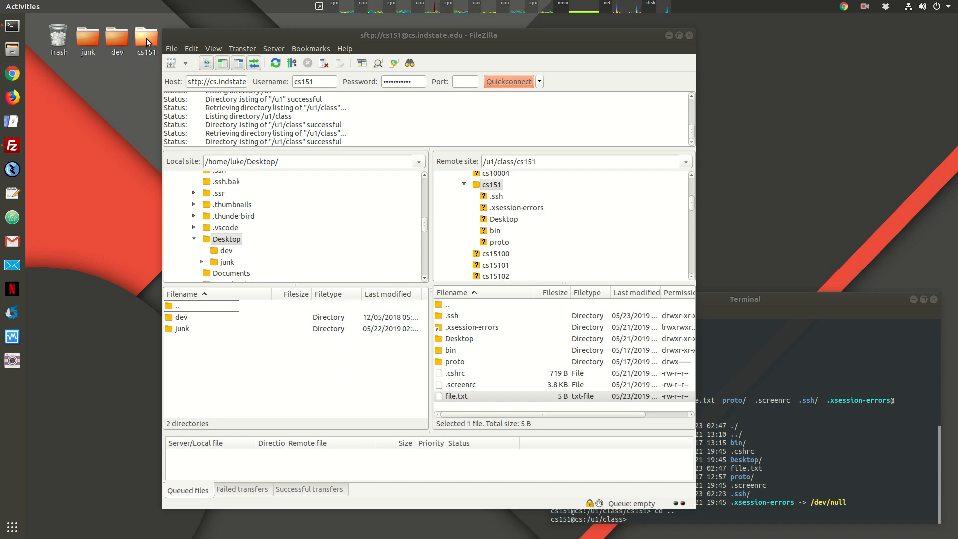
Step: Open the local Desktop/cs151 folder and download remote file.txt (5 B) into it
click(216, 243)
click(194, 239)
click(195, 239)
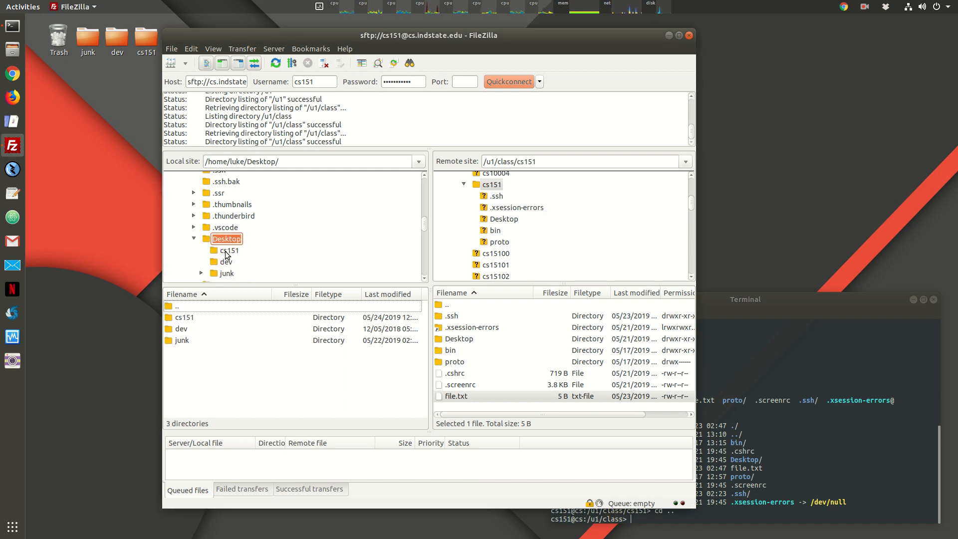
right_click(268, 247)
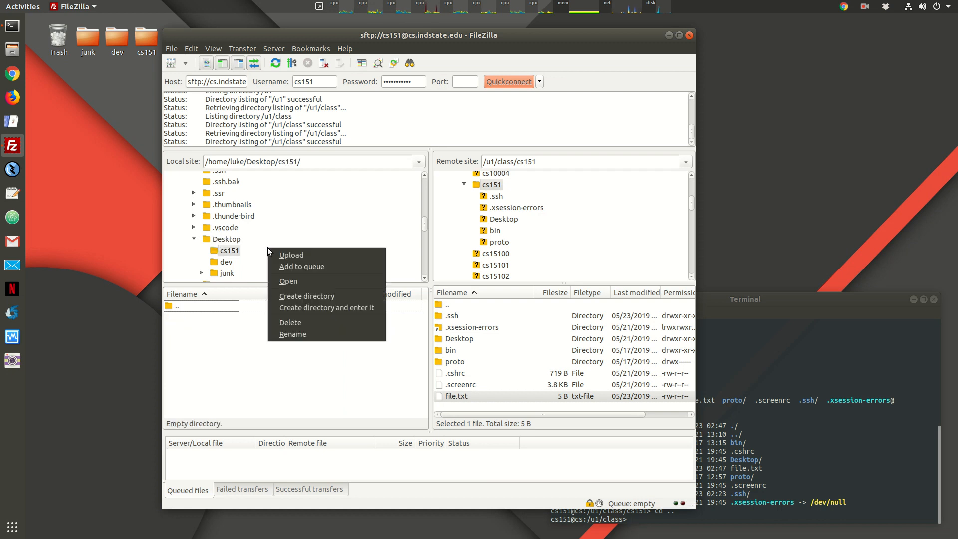
click(232, 256)
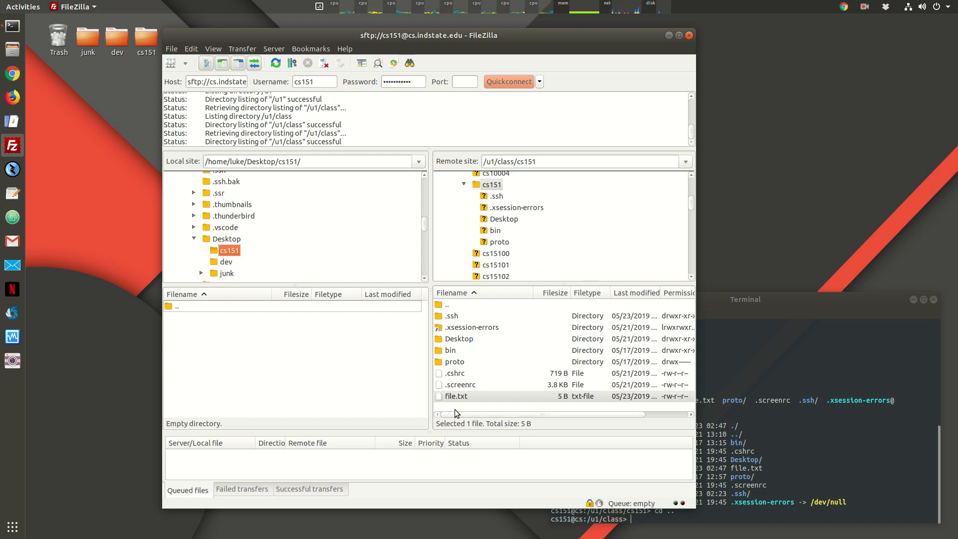
drag(457, 396, 268, 366)
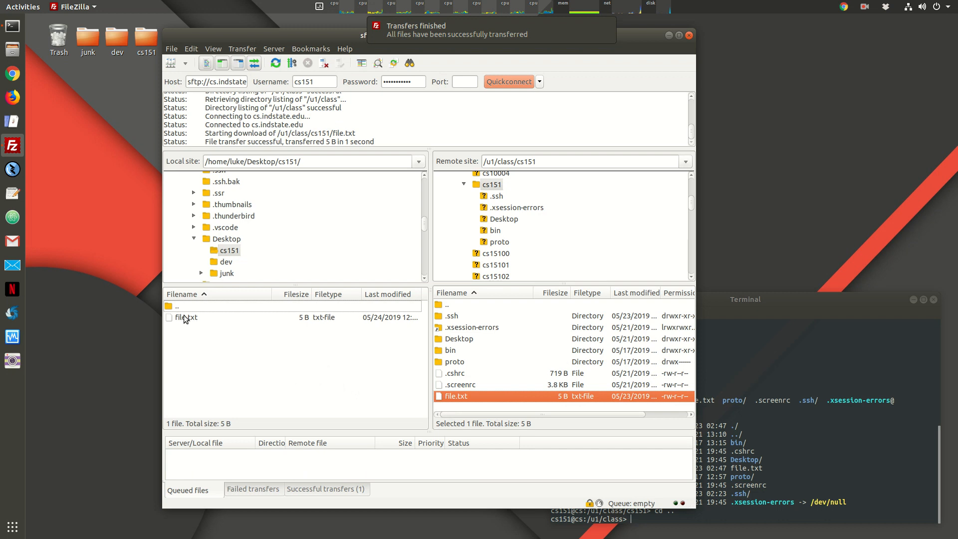
Step: Open the cs151 desktop folder in Files to confirm file.txt is there
click(139, 37)
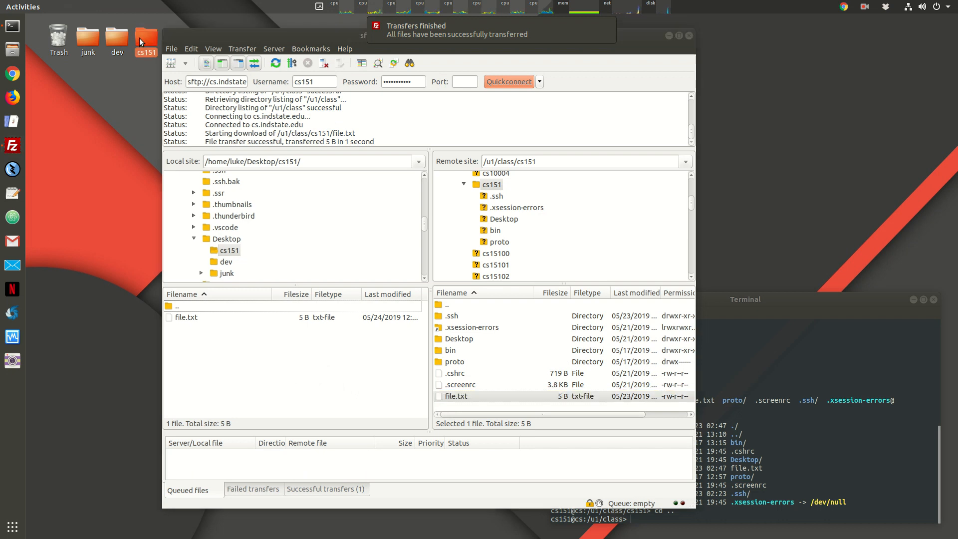
double_click(140, 38)
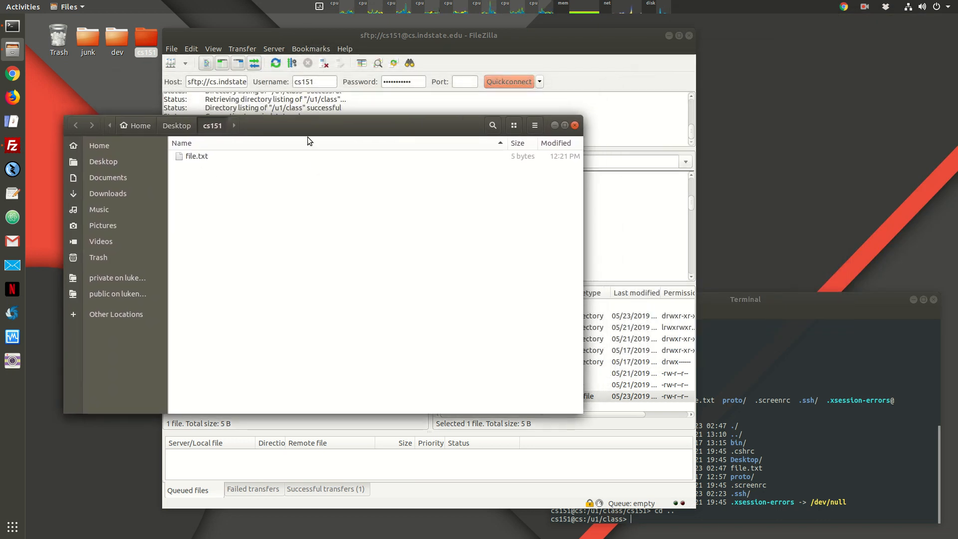
drag(331, 125, 330, 147)
Step: Open a second Terminal window from the dock's New Terminal option
drag(769, 300, 776, 286)
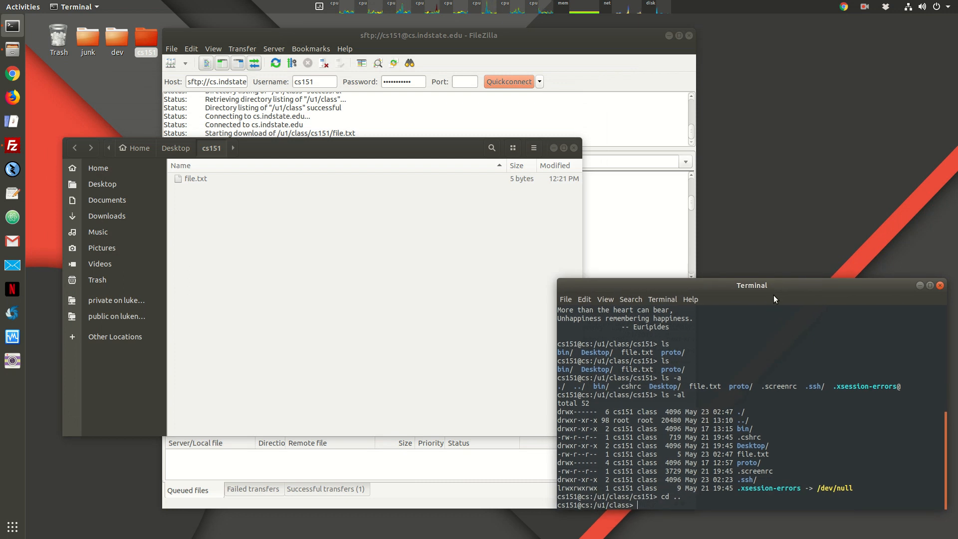
right_click(14, 31)
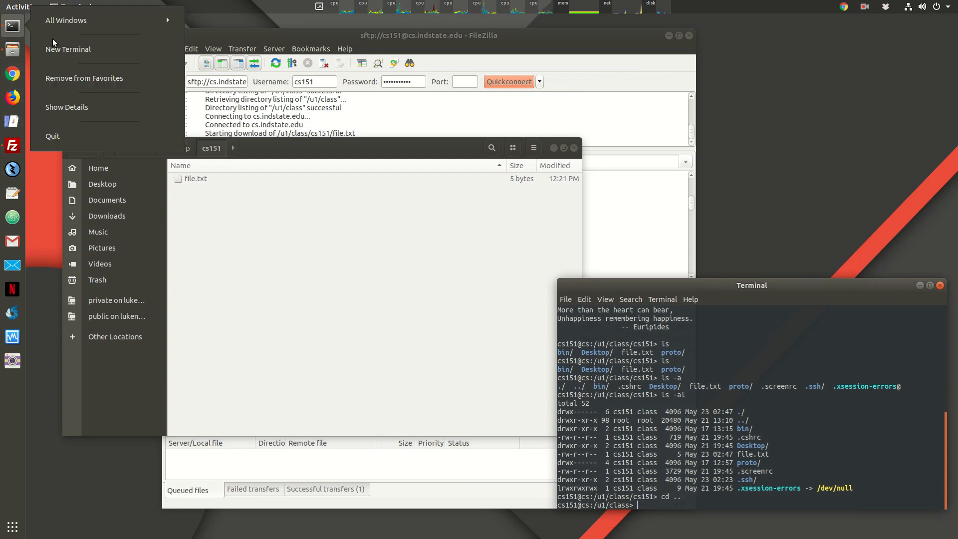
click(67, 52)
Step: In the new terminal, list the home folder, change into Desktop, and list it
drag(296, 29, 752, 44)
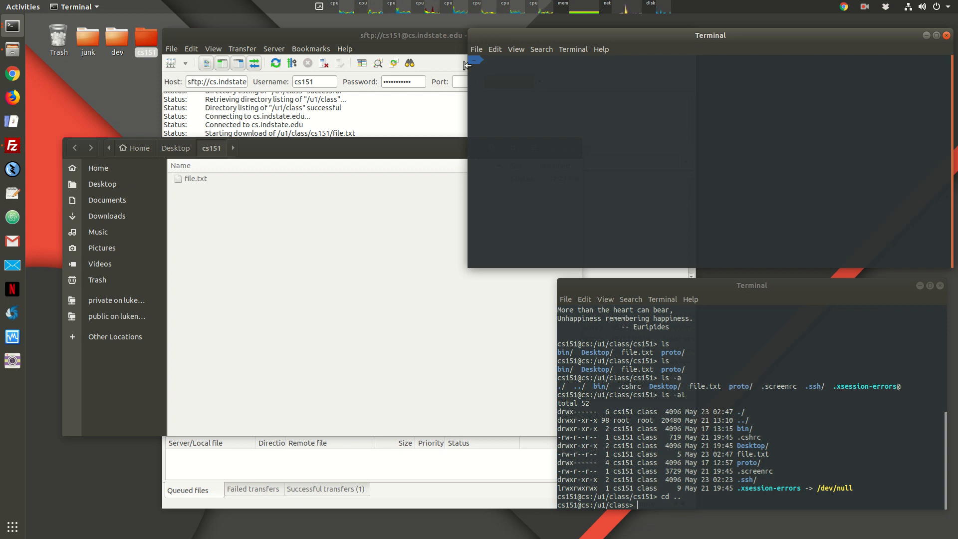
text(ls)
key(Return)
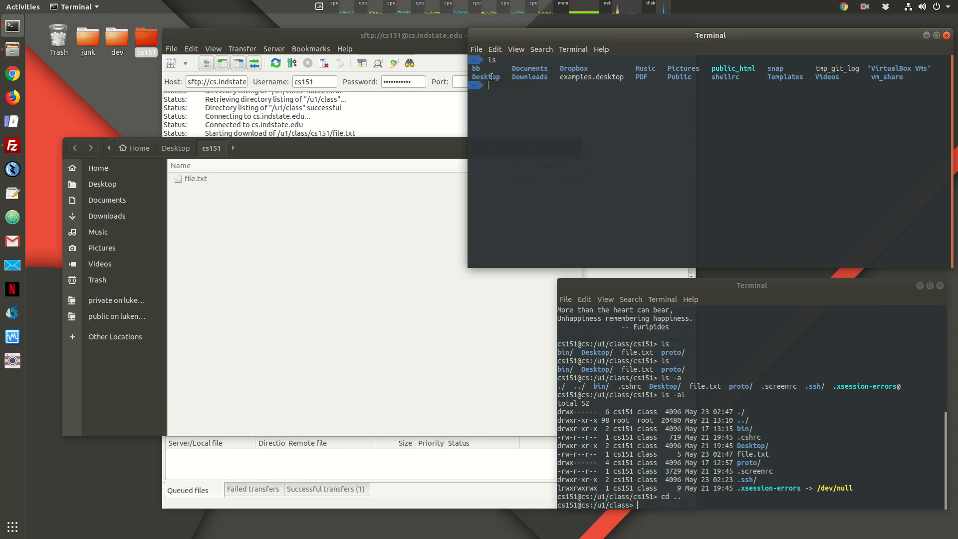
text(d Desktop)
key(Return)
text(ls)
key(Return)
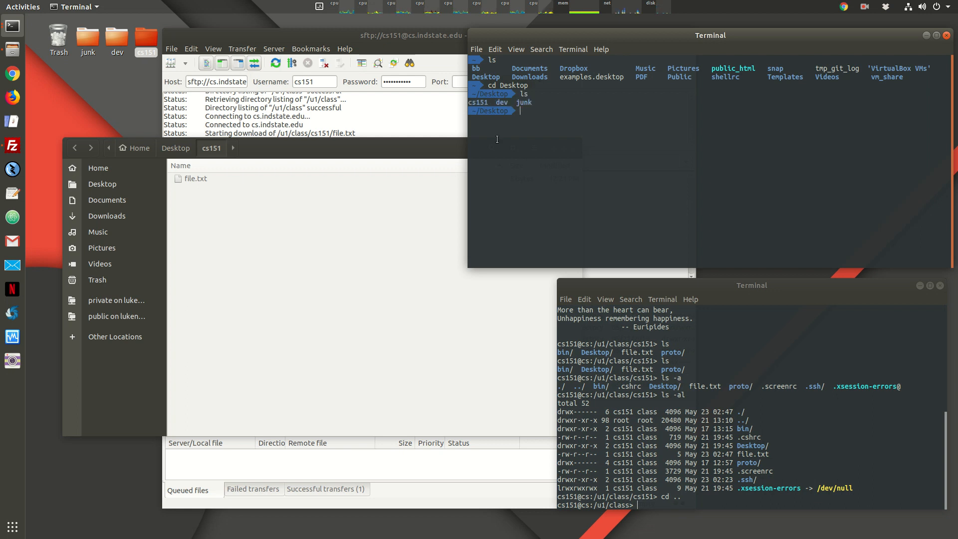
double_click(484, 103)
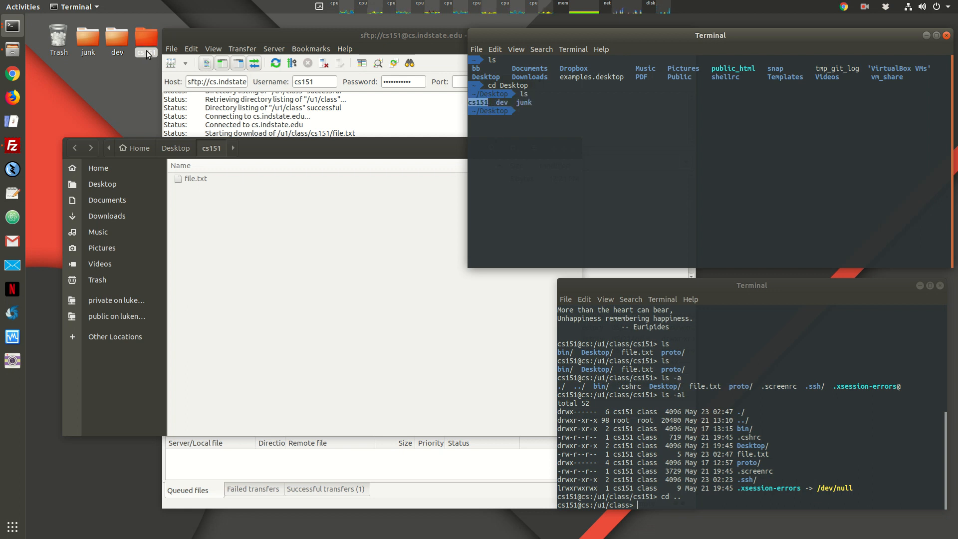
click(530, 186)
Step: Change into cs151, list it, and cat file.txt to show Hello
text(cd cs151)
key(Return)
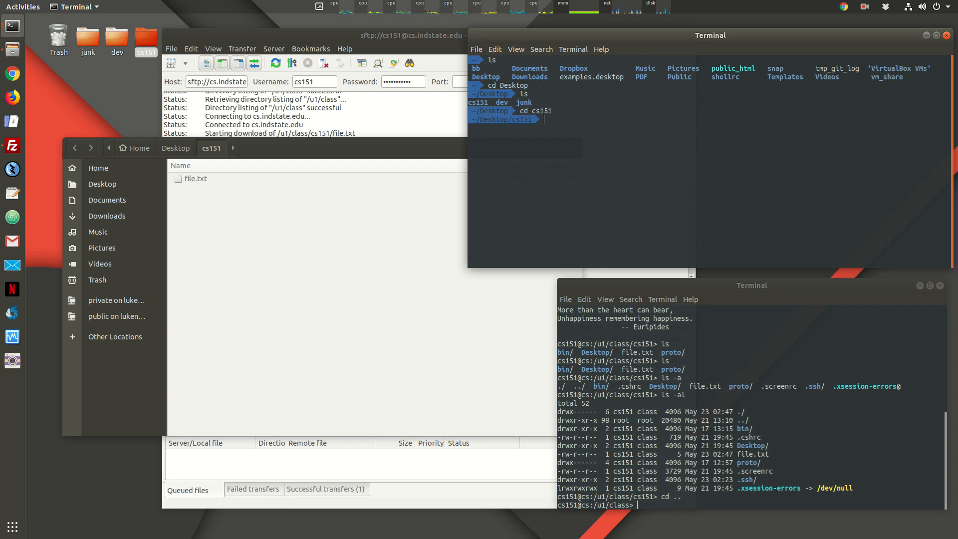
text(ls)
key(Return)
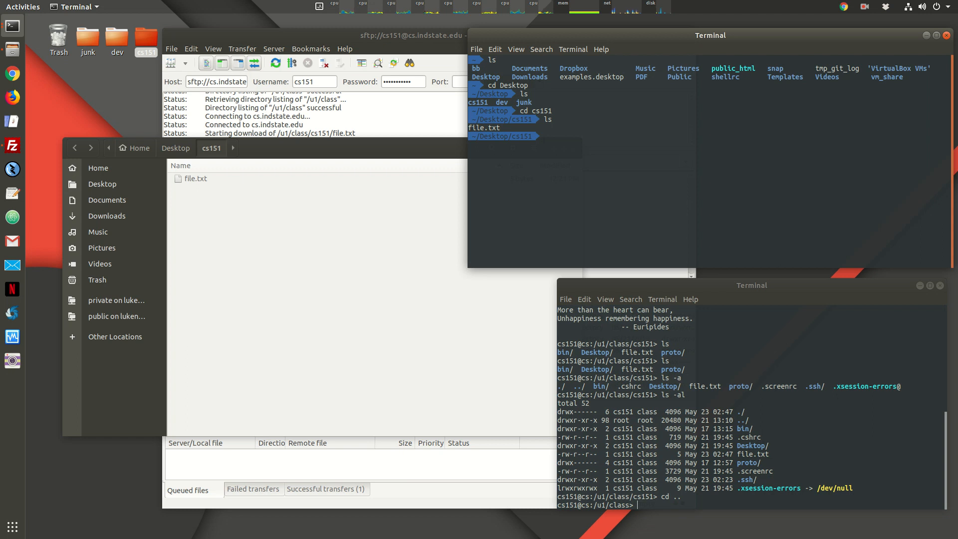
click(821, 355)
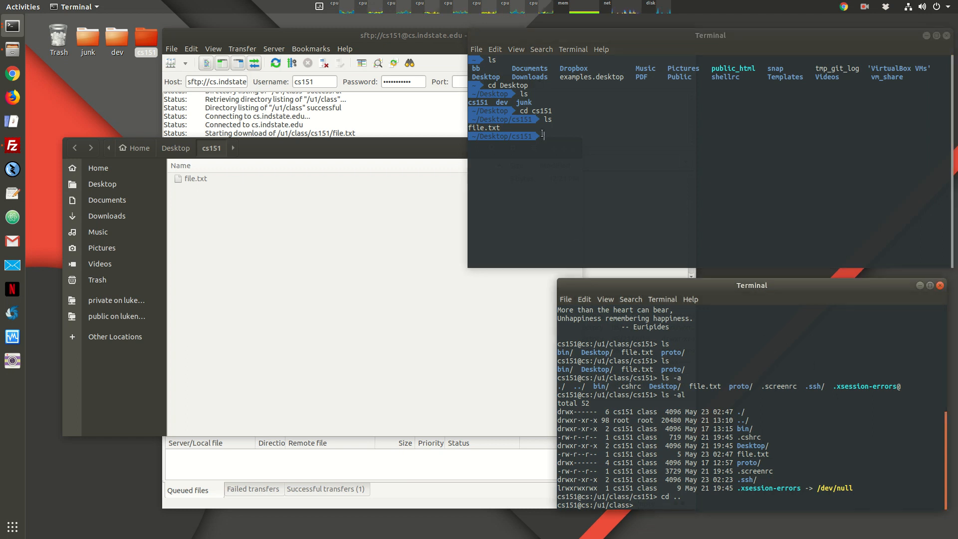
click(547, 109)
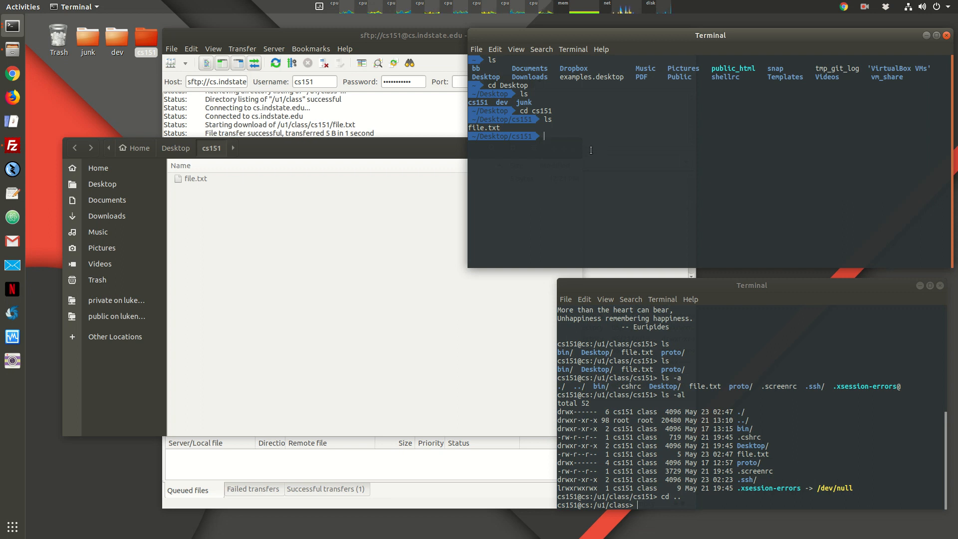
text(cat file.txt)
key(Return)
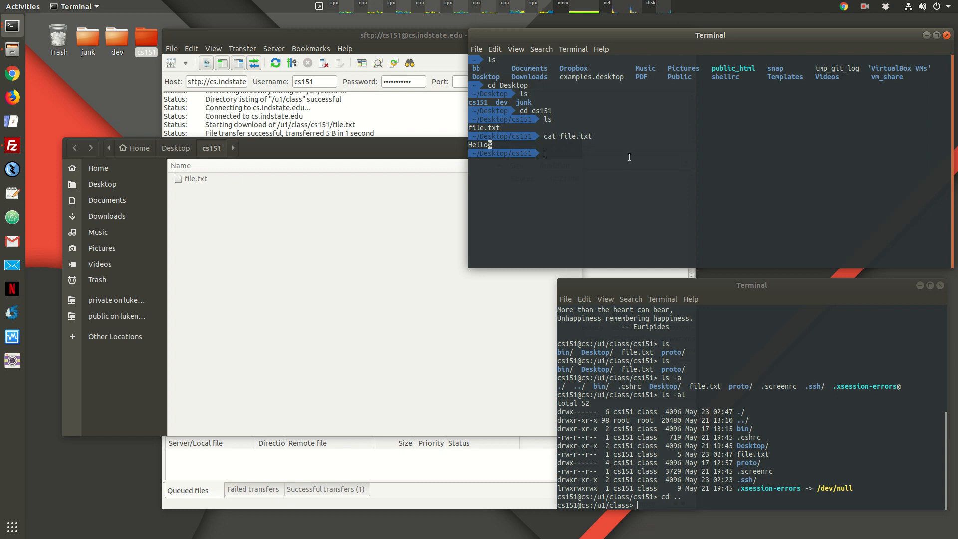
Step: Return the remote ssh session to its home folder with cd ~ and list it
click(793, 423)
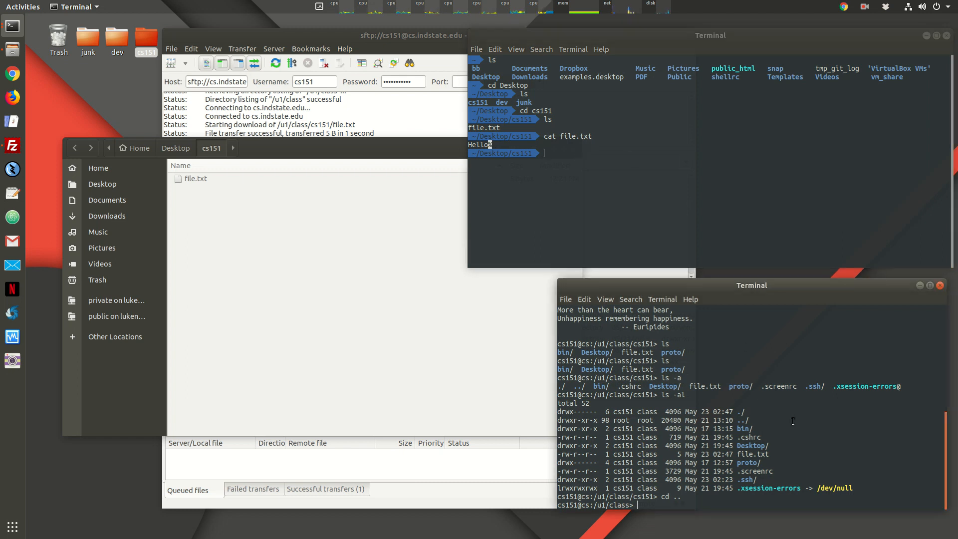
drag(726, 305, 724, 308)
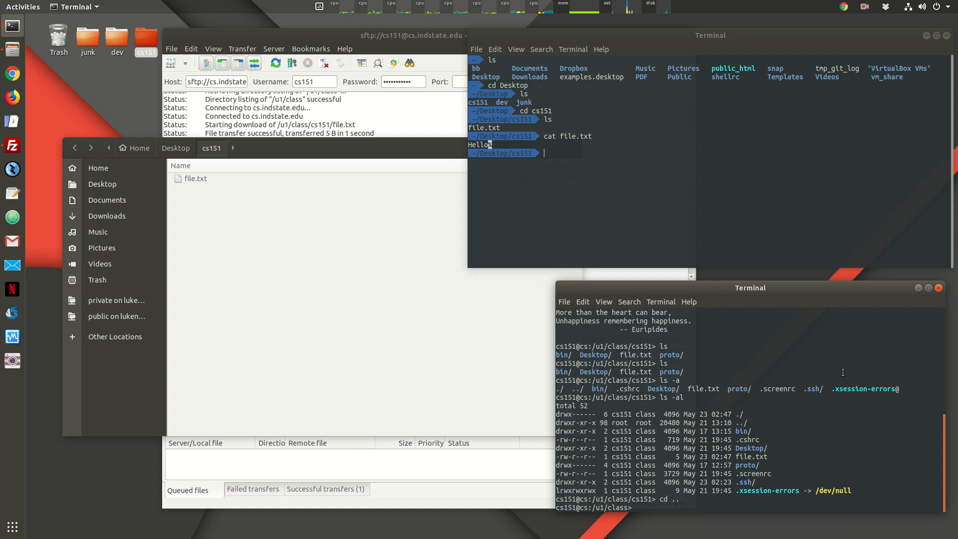
text(cd cs1)
key(BackSpace)
key(BackSpace)
key(BackSpace)
text(~)
key(Return)
text(ls)
key(Return)
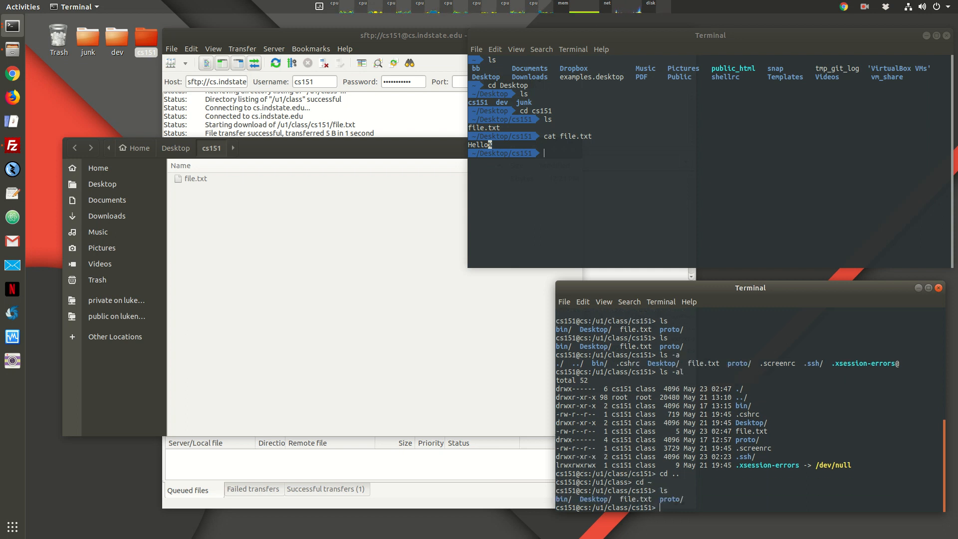
Step: Print the remote file.txt with cat, which also shows Hello
text(cat file.txt)
key(Return)
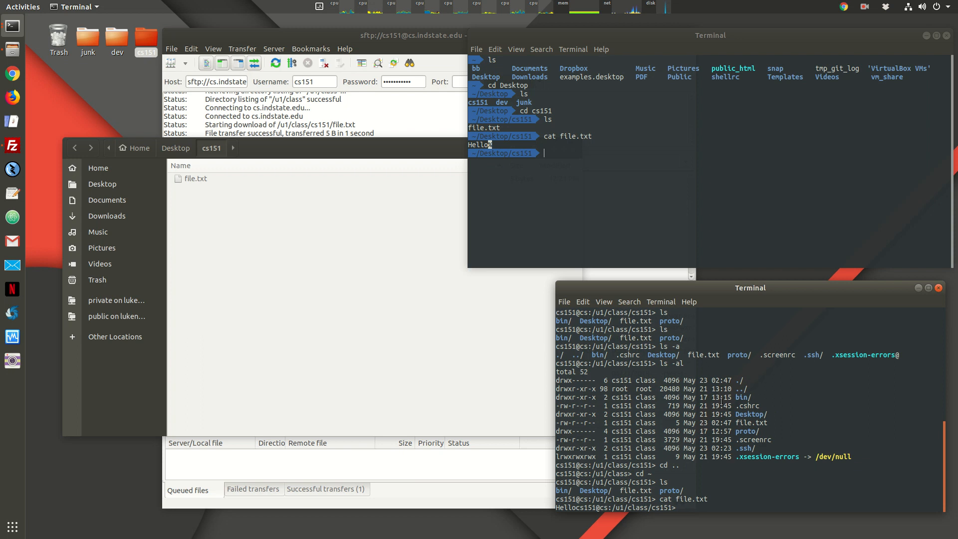
drag(557, 509, 676, 508)
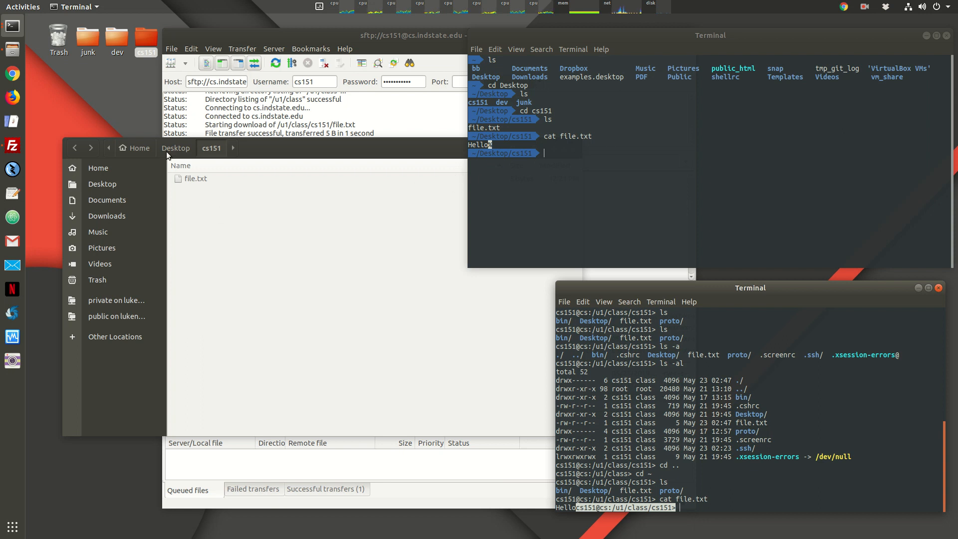
click(580, 130)
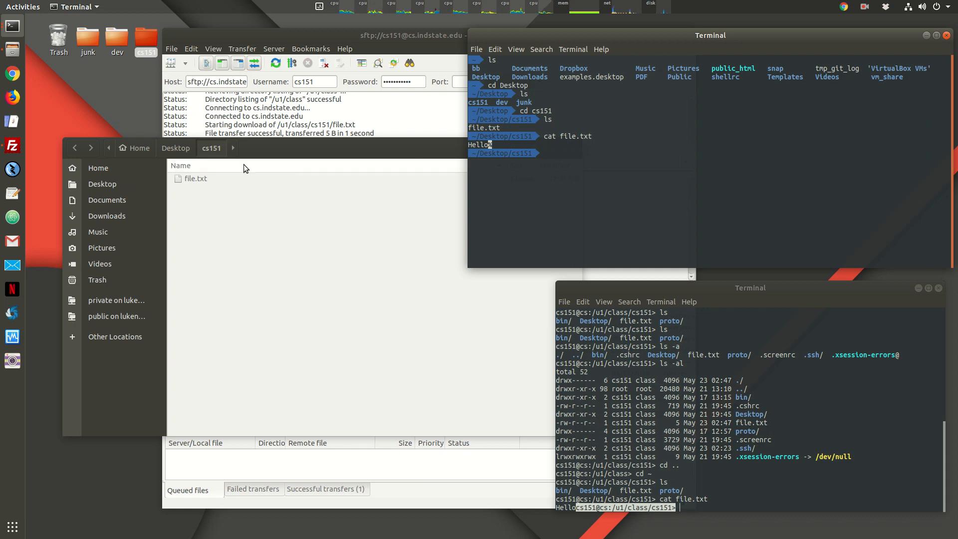
Step: Open local file.txt in Text Editor, add a blank line after Hello, save, and close
click(193, 179)
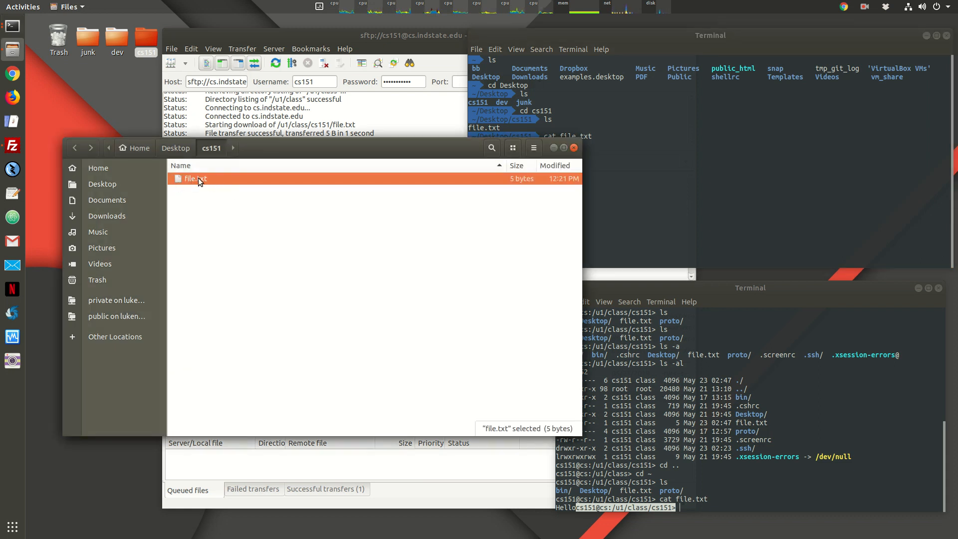
right_click(182, 178)
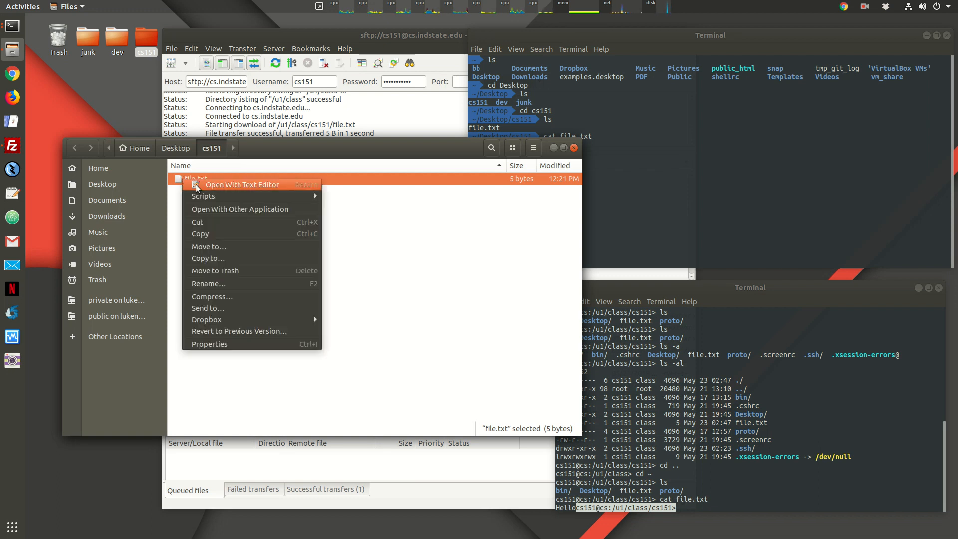
click(259, 185)
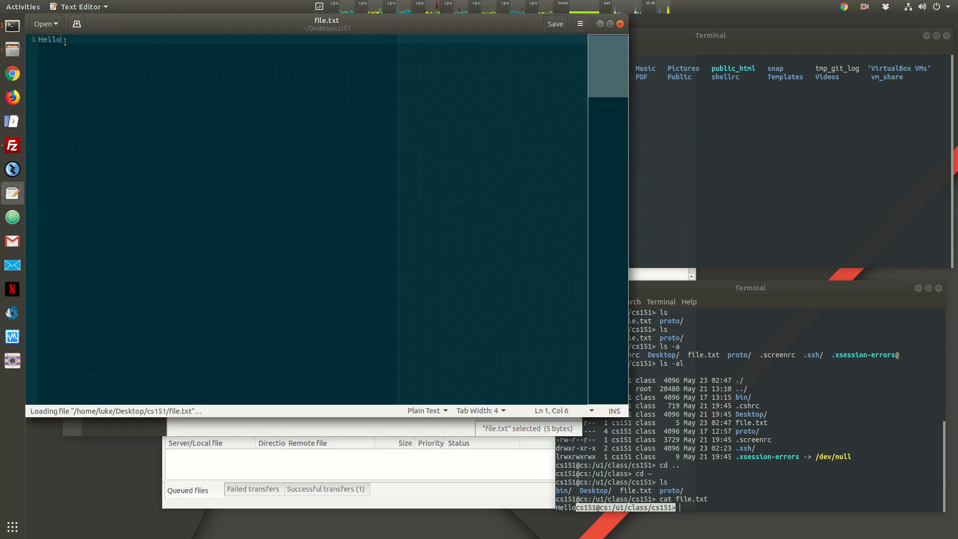
key(Return)
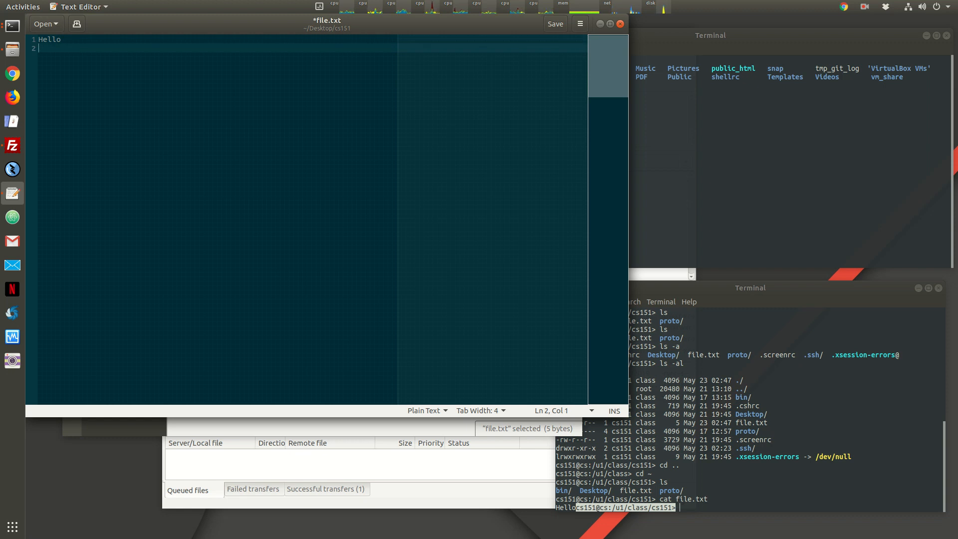
key(ctrl+s)
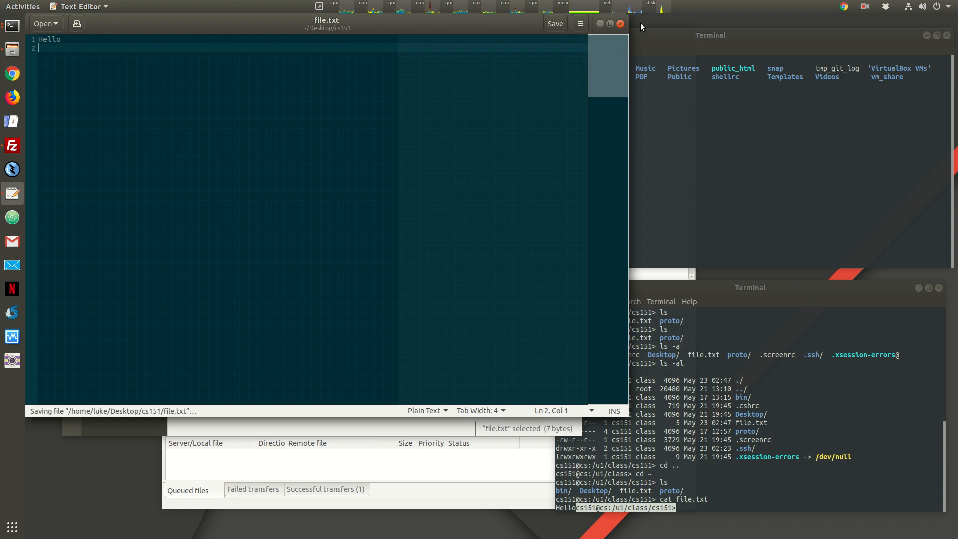
click(621, 24)
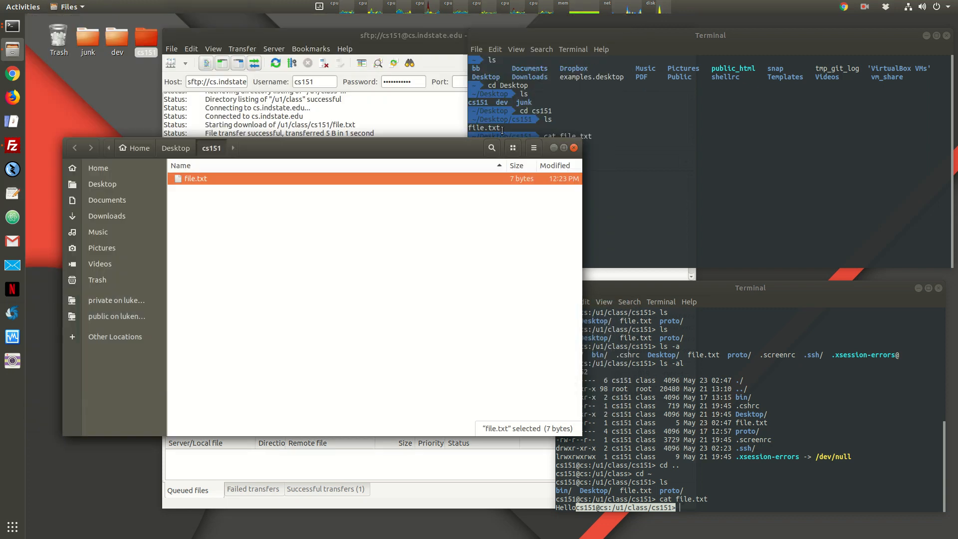
click(739, 147)
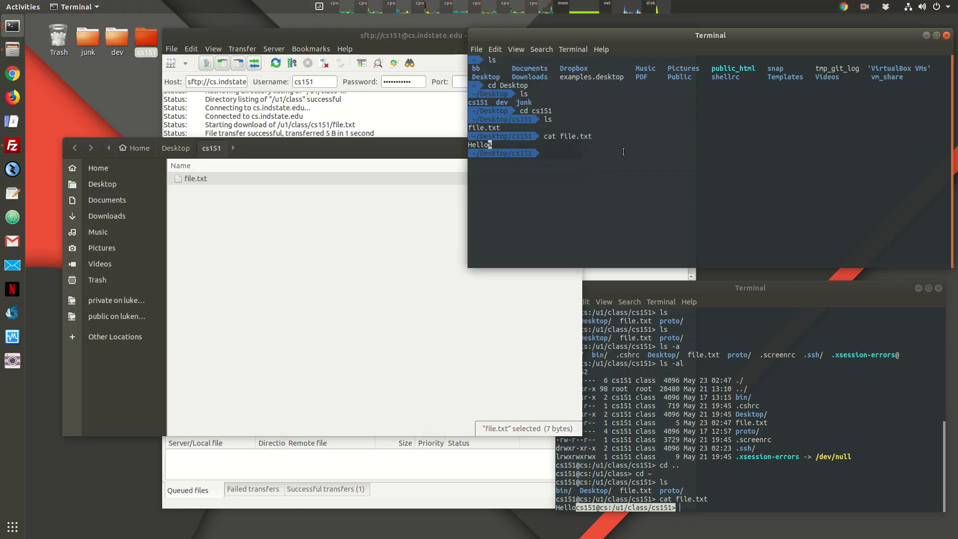
Step: Print the local file.txt again with cat to confirm Hello, then bring FileZilla forward
text(cat file.txt)
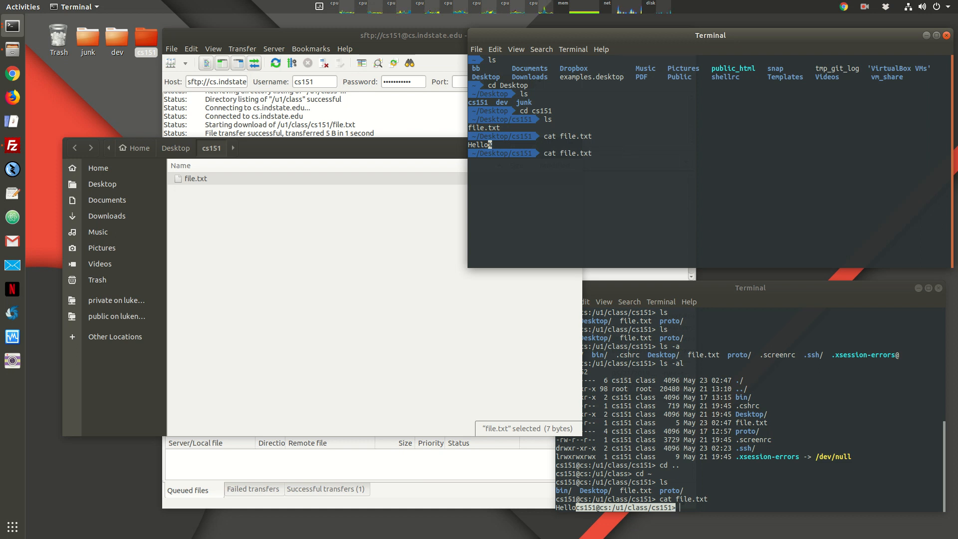
key(Return)
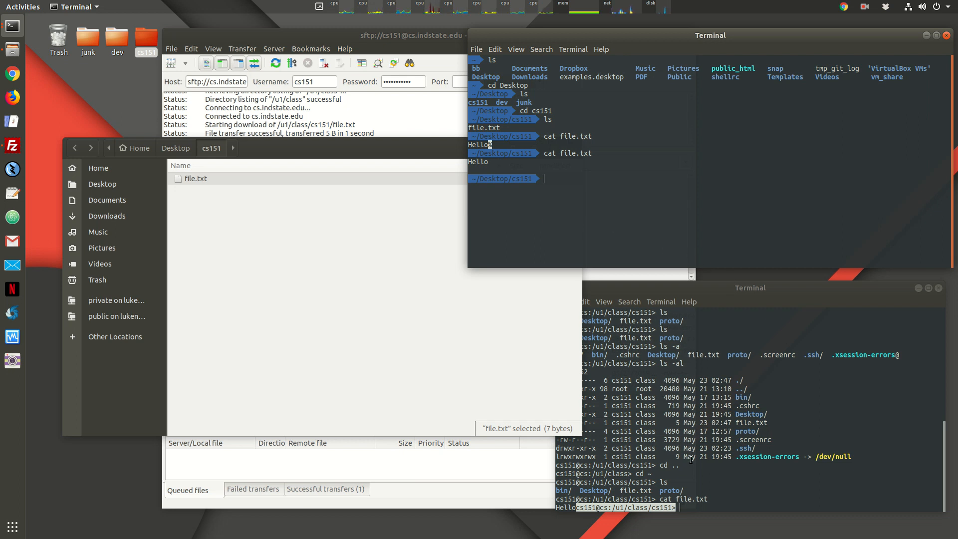
click(691, 462)
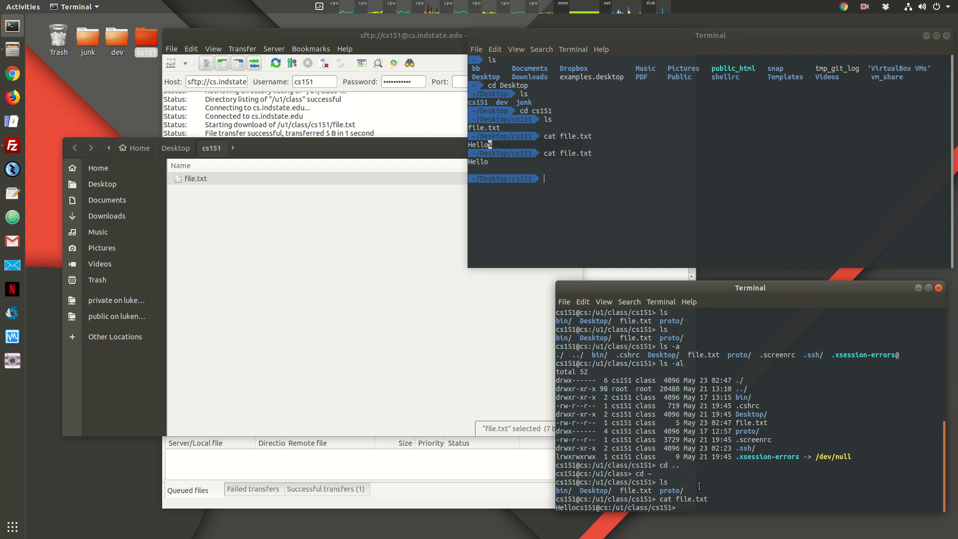
click(286, 35)
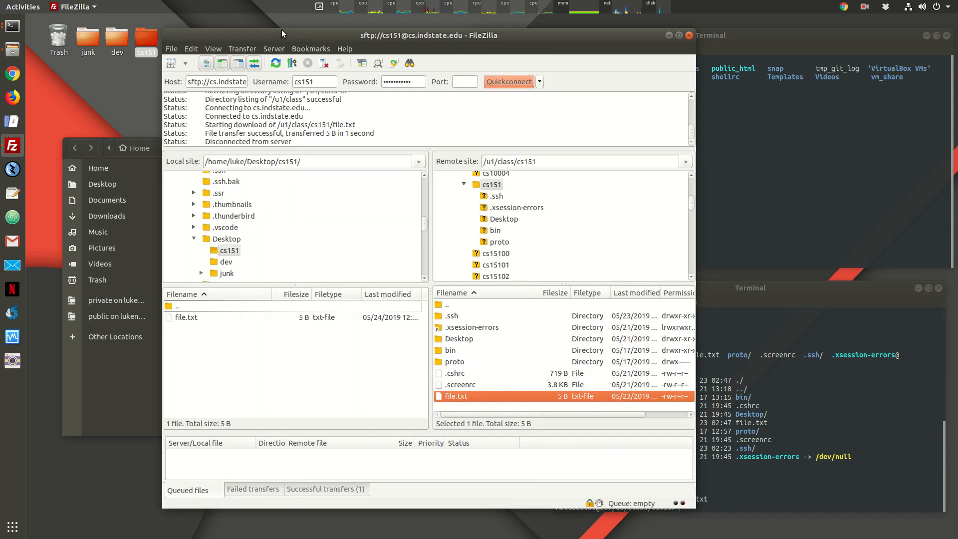
Step: Upload the 7-byte local file.txt to remote /u1/class/cs151, overwriting the older copy
click(187, 319)
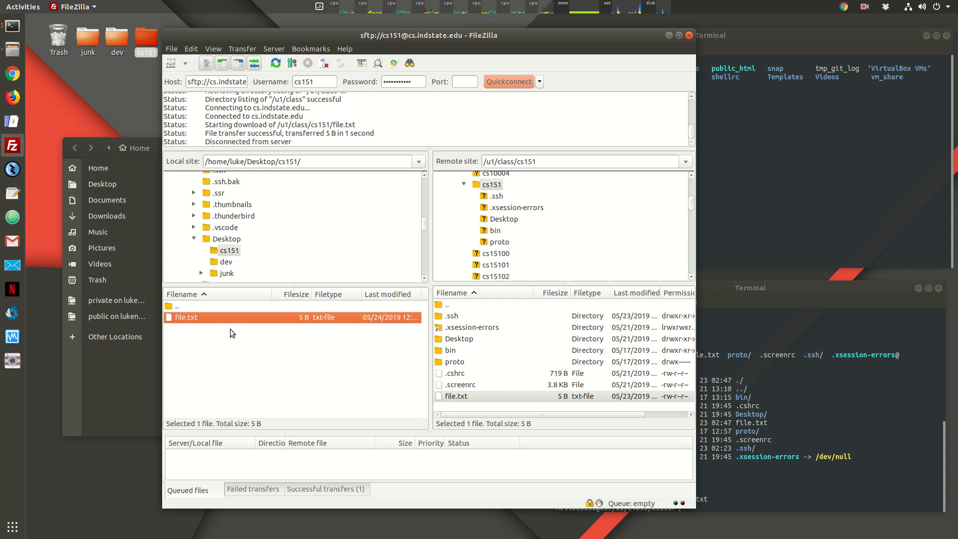
drag(179, 319, 527, 398)
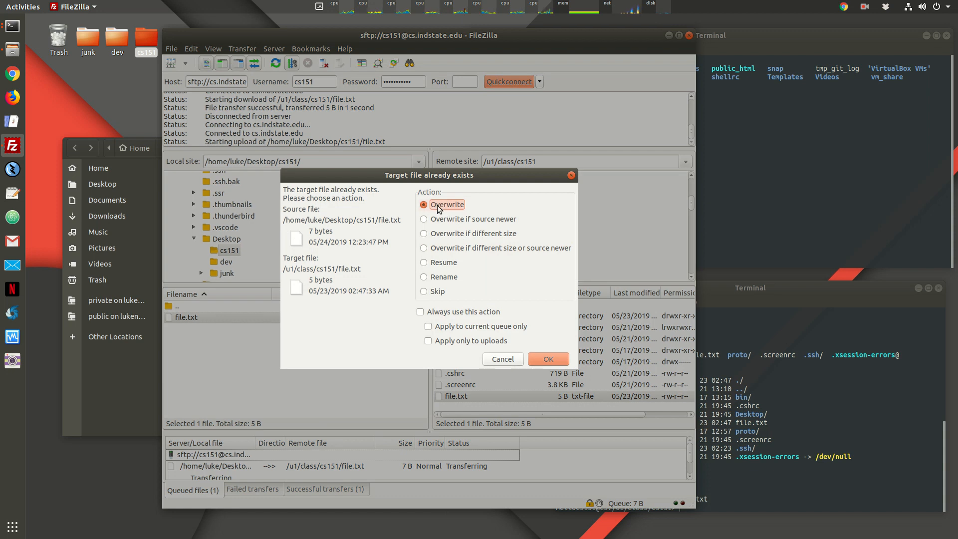
click(564, 360)
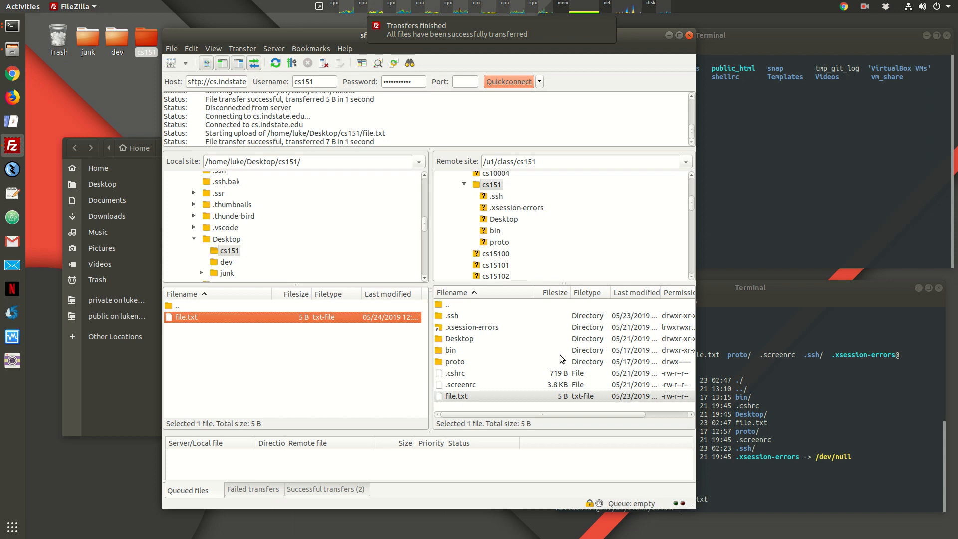
click(791, 384)
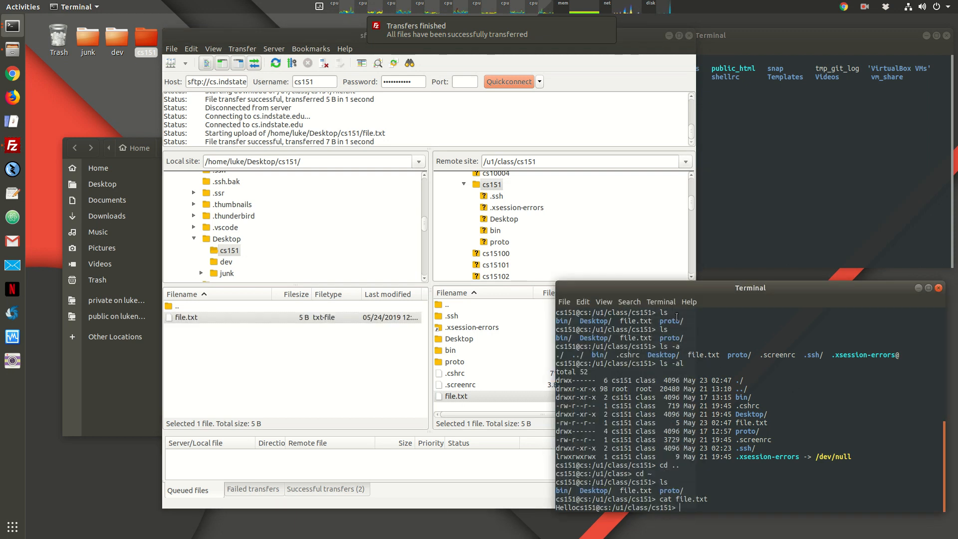
Step: List the remote folder with ls -al, showing file.txt now at 7 bytes
drag(711, 291, 711, 294)
text(ls -al)
key(Return)
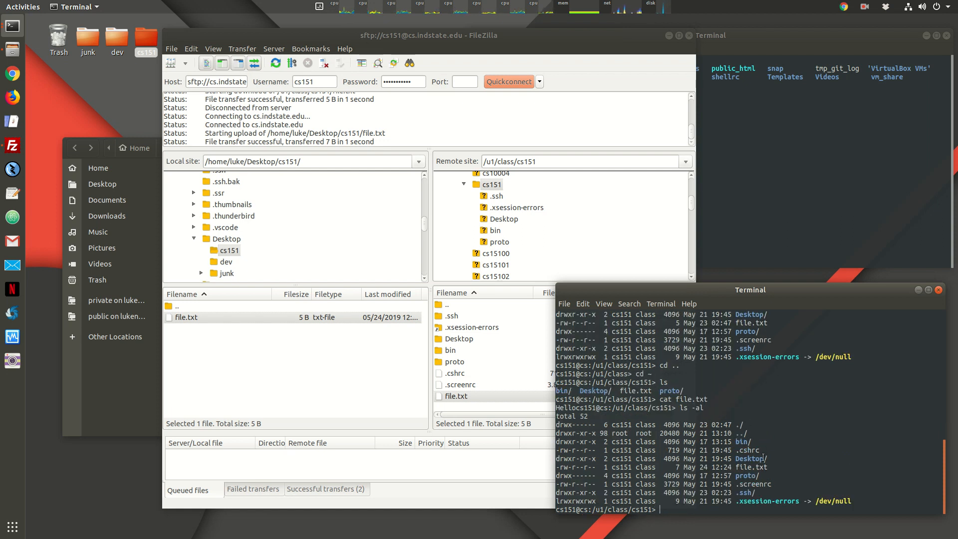
drag(736, 467, 768, 467)
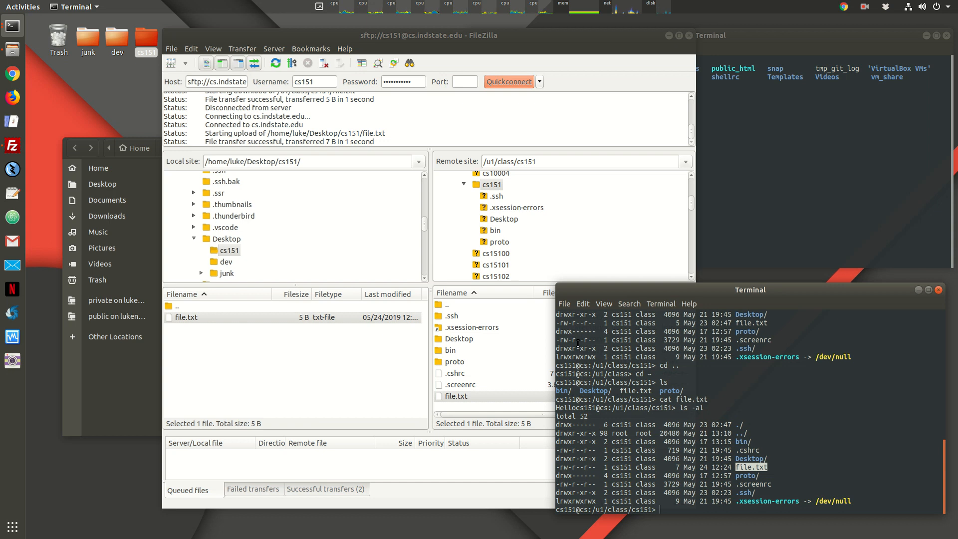
Step: Print file.txt on the server with cat to see Hello, then open the local cs151 folder
text(cat file.txt)
key(Return)
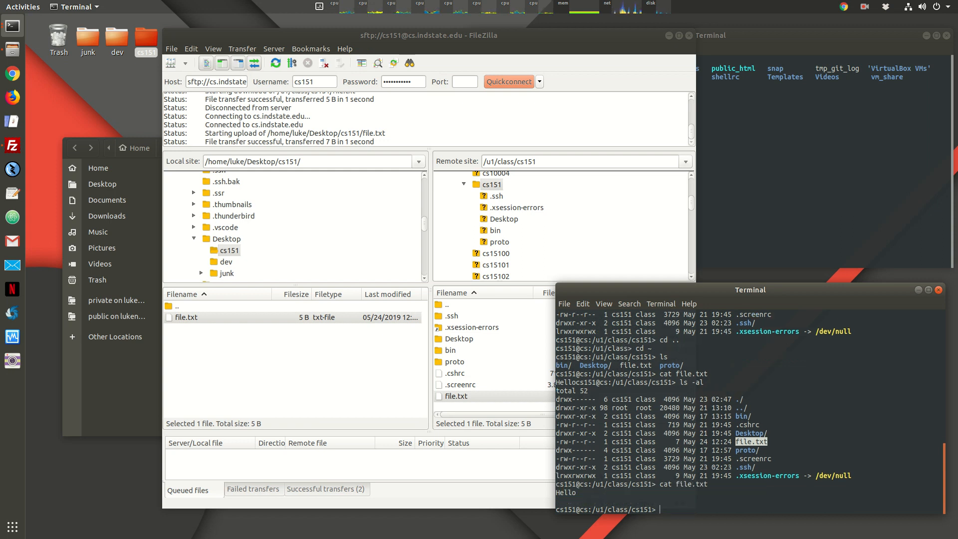
click(583, 494)
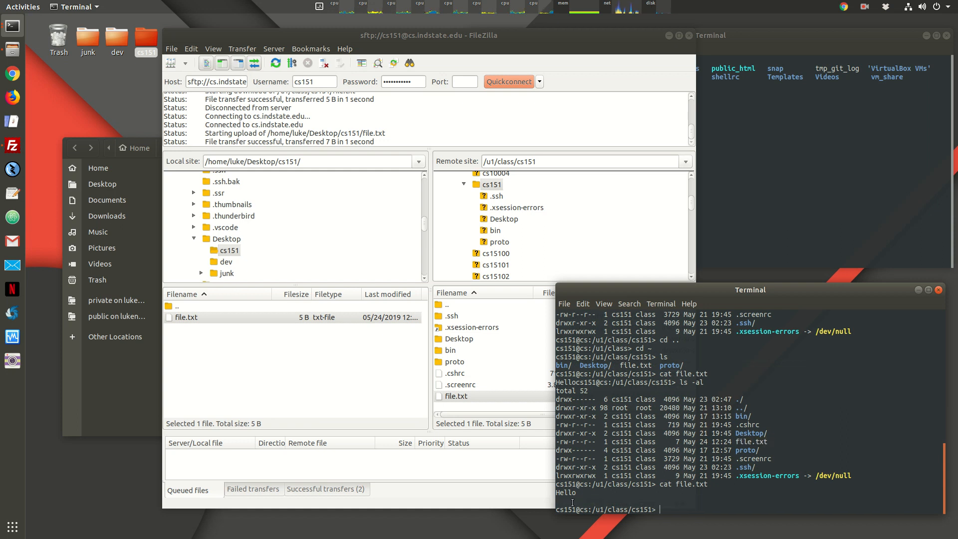
drag(558, 382, 676, 380)
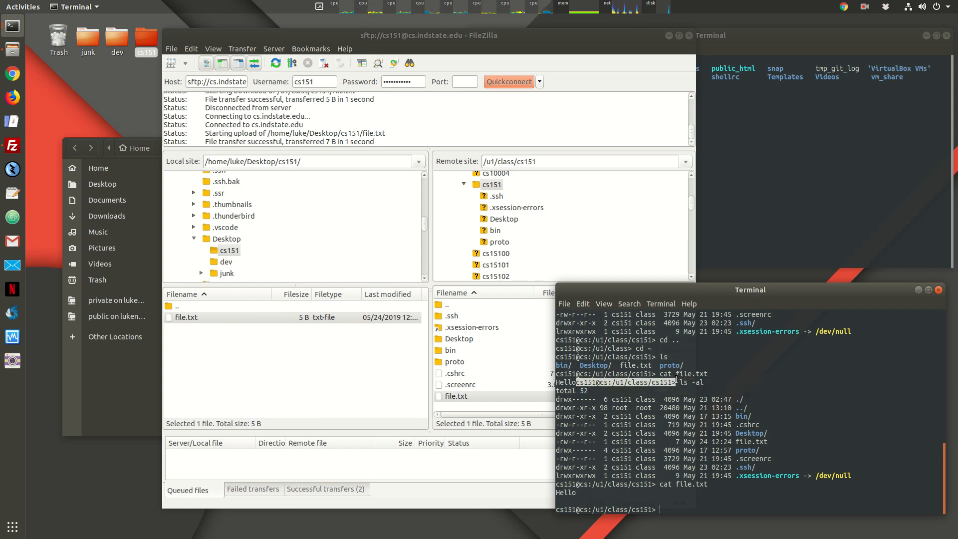
triple_click(569, 501)
click(690, 492)
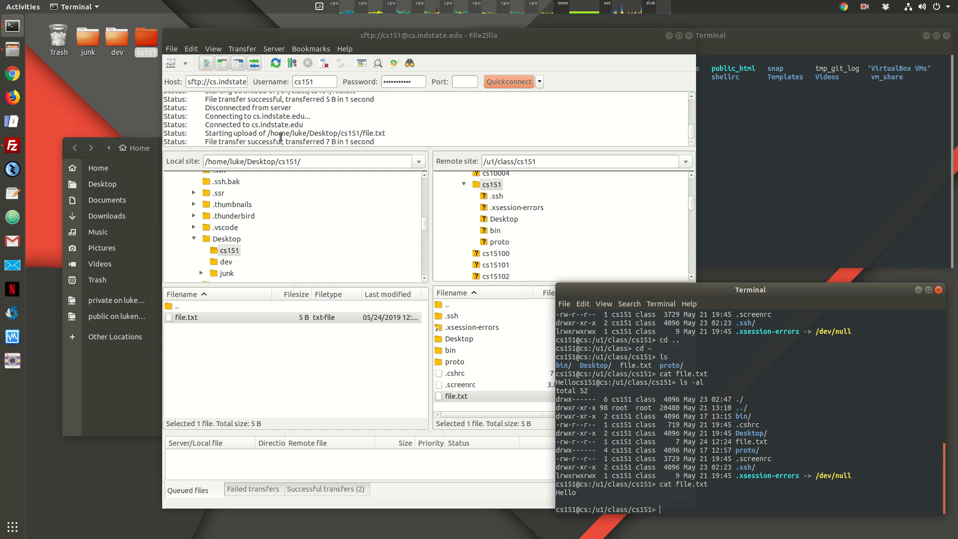
double_click(146, 43)
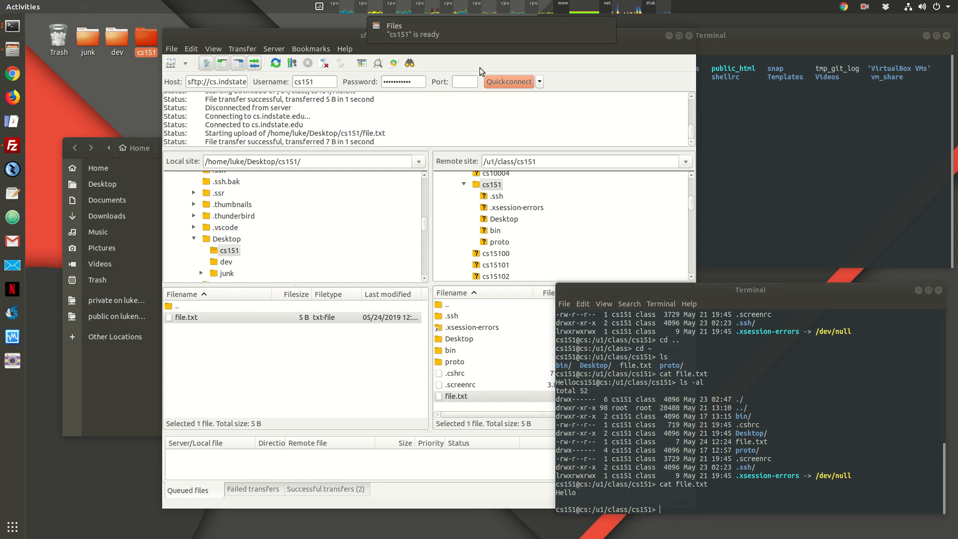
Step: Create an empty folder named labs inside Desktop/cs151 in Files
click(669, 36)
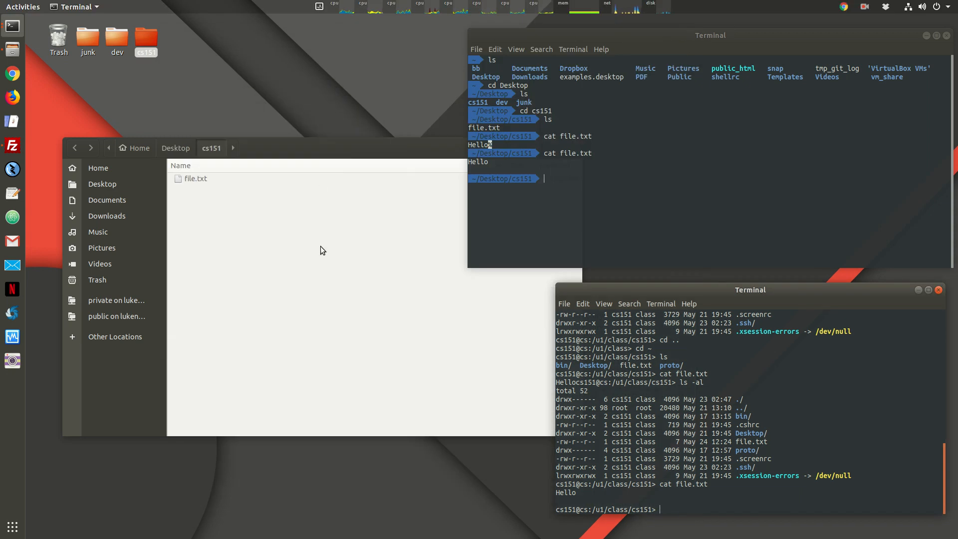
click(317, 260)
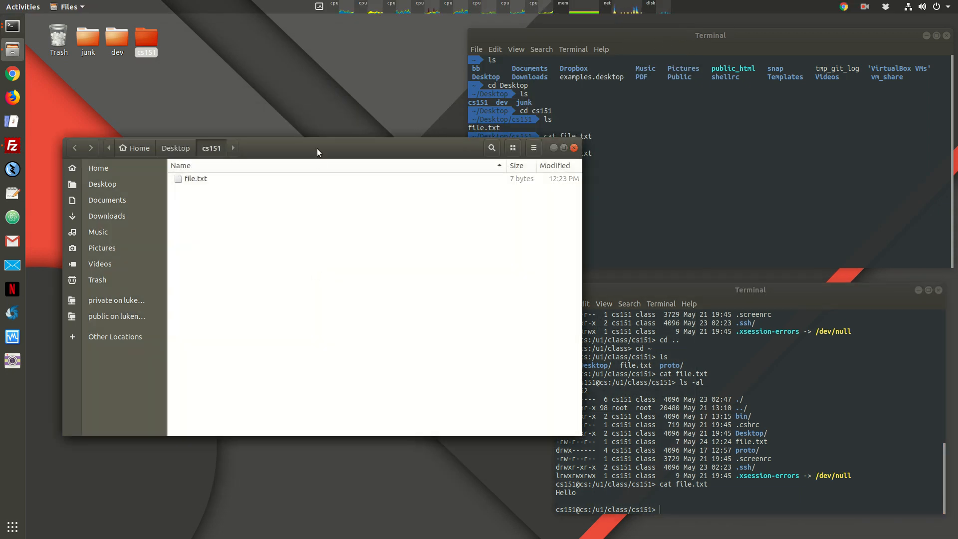
click(146, 37)
click(283, 246)
right_click(200, 214)
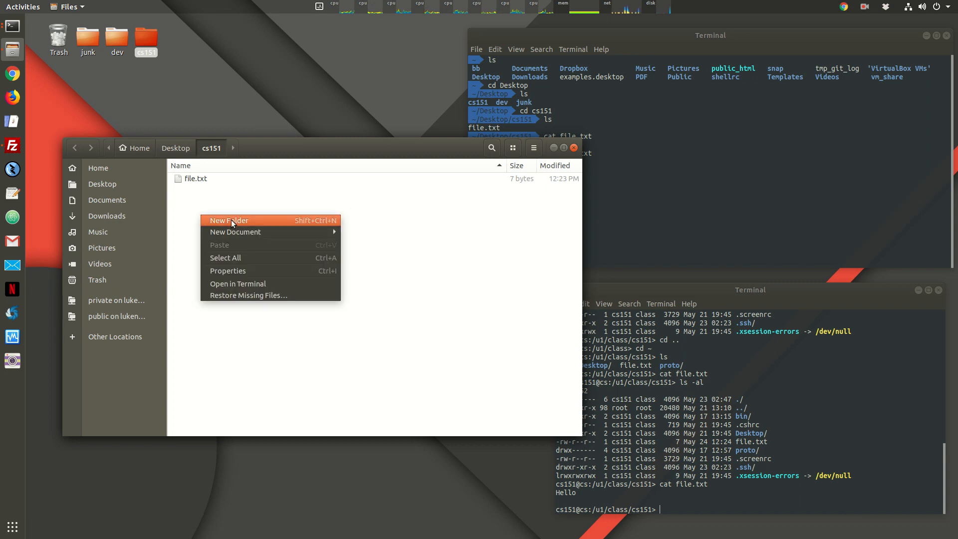
click(237, 221)
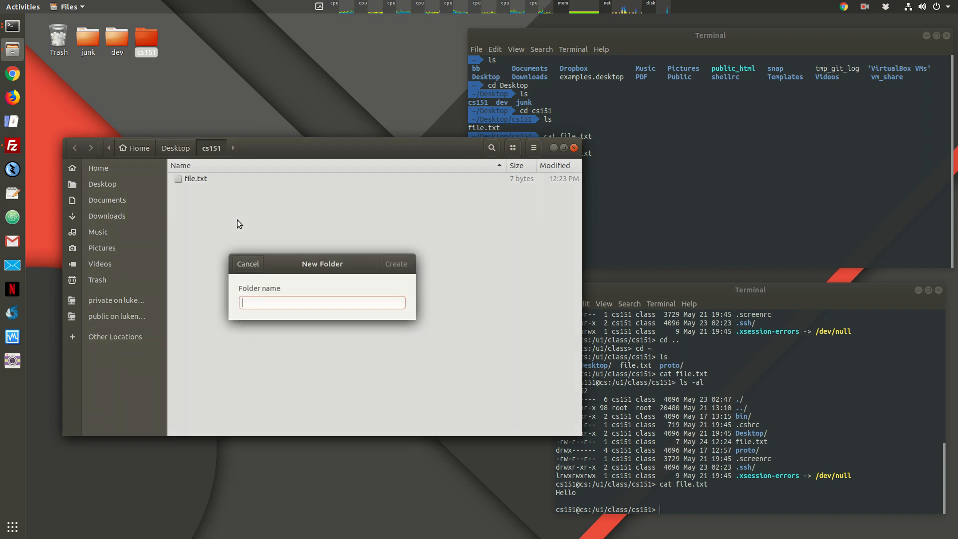
text(labs)
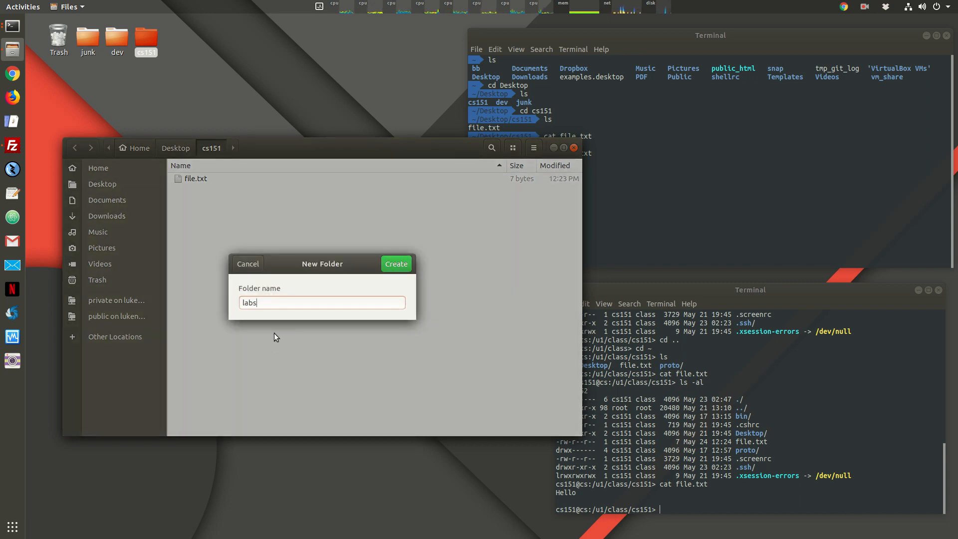
key(Return)
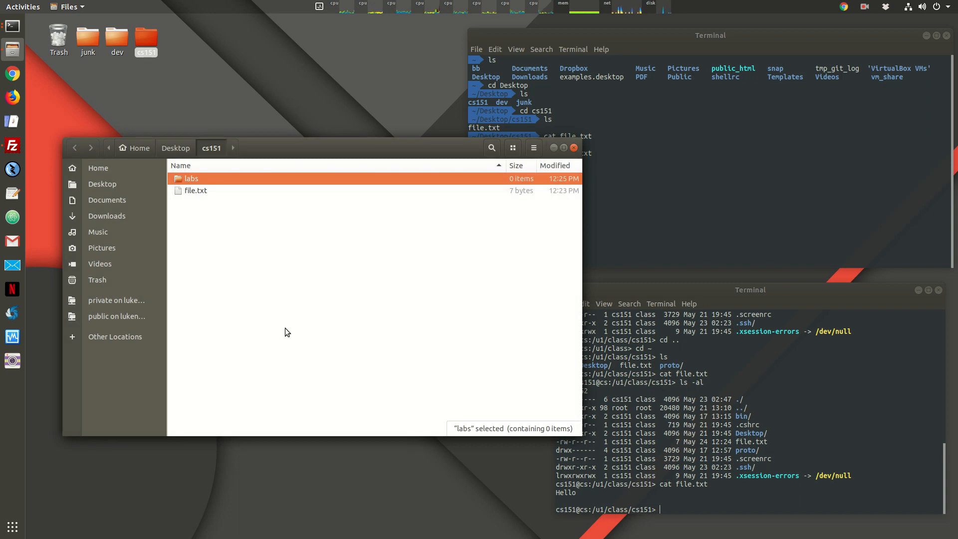
click(744, 168)
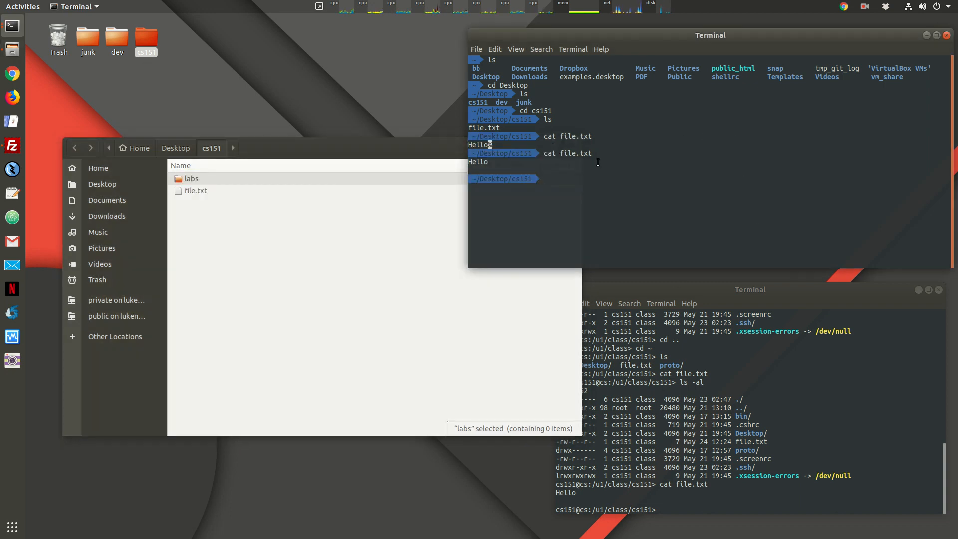
Step: Move into the local labs folder with cd labs and list it, finding it empty
text(ls)
key(Return)
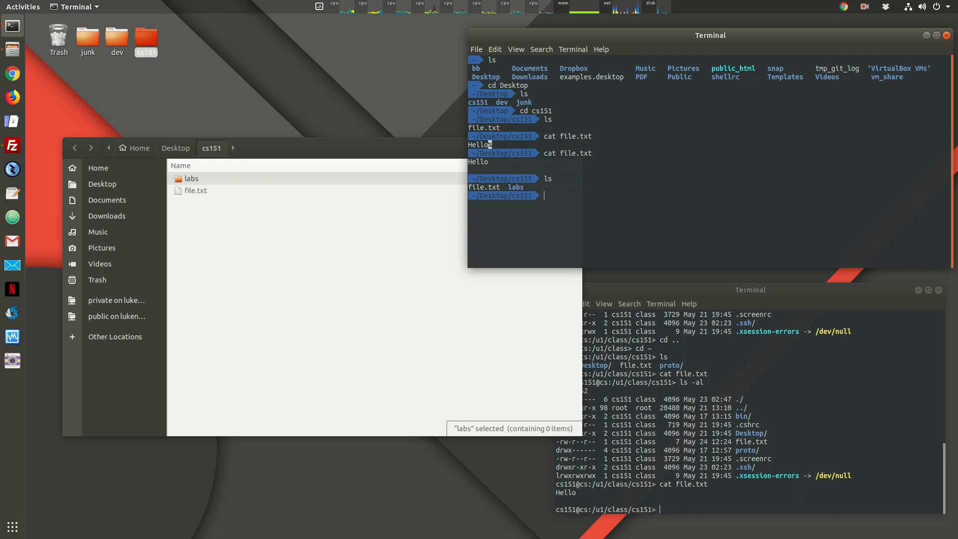
text(cd labs)
key(Return)
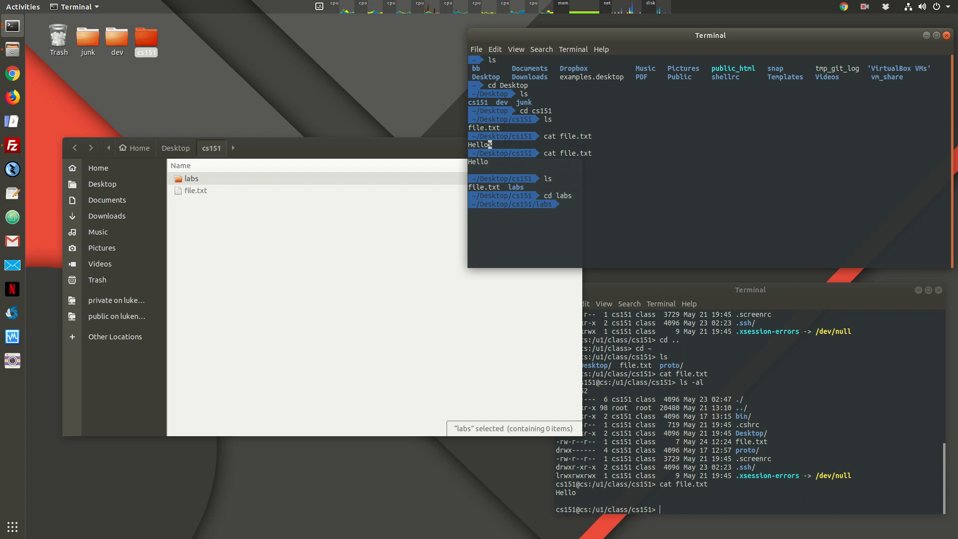
text(ls)
key(Return)
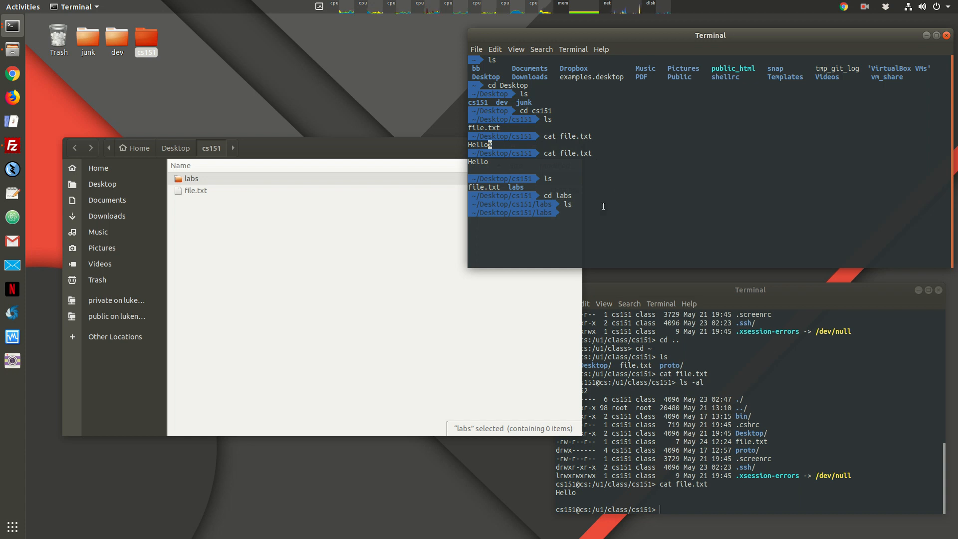
Step: Create lab0 with mkdir lab0, confirm it with ls, and view labs in Files
text(mkdir lab0)
key(Return)
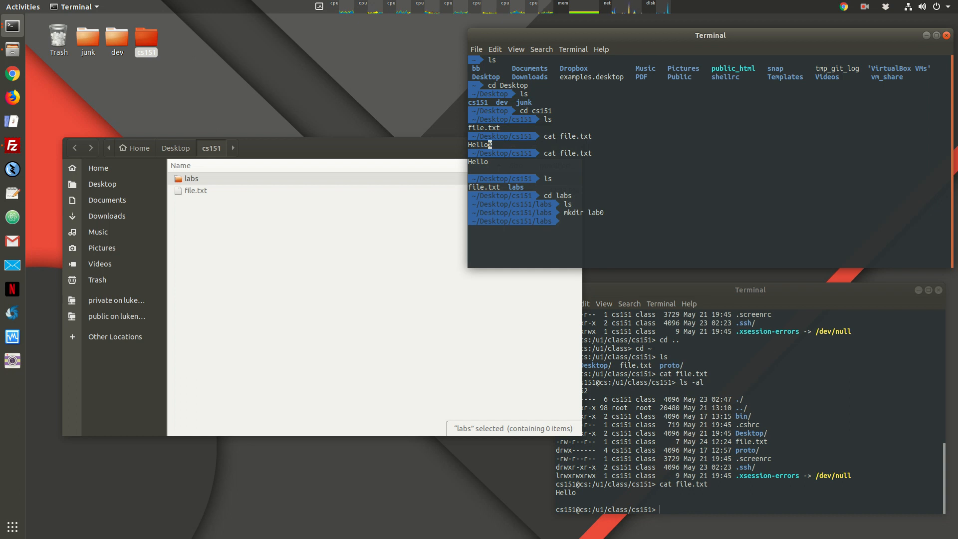
text(ls)
key(Return)
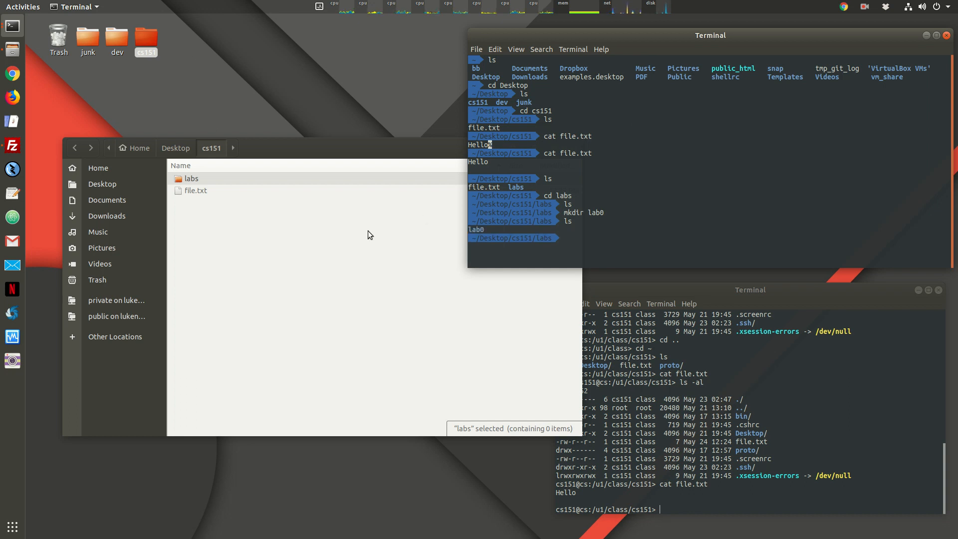
double_click(181, 181)
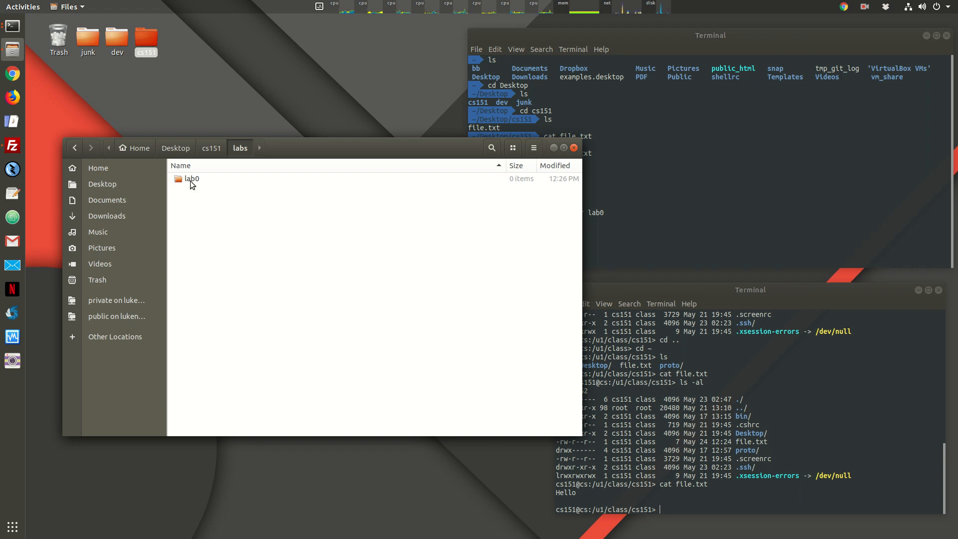
Step: Create a new empty document inside the lab0 folder
double_click(191, 181)
right_click(211, 196)
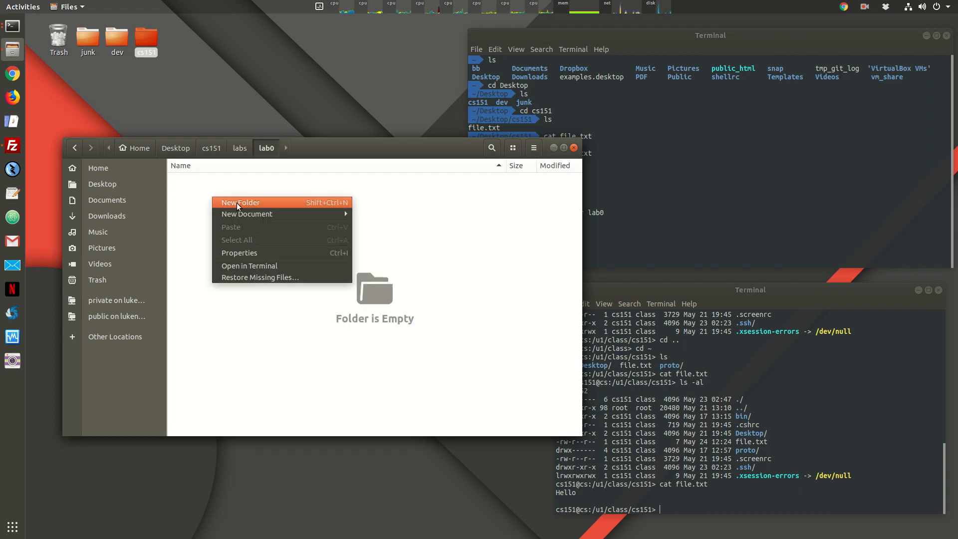
mouse_move(254, 211)
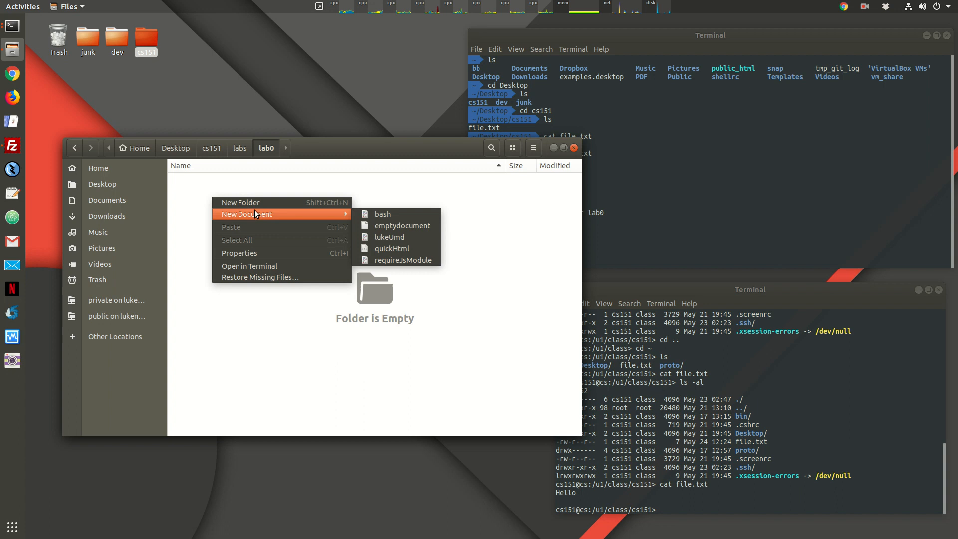
click(418, 228)
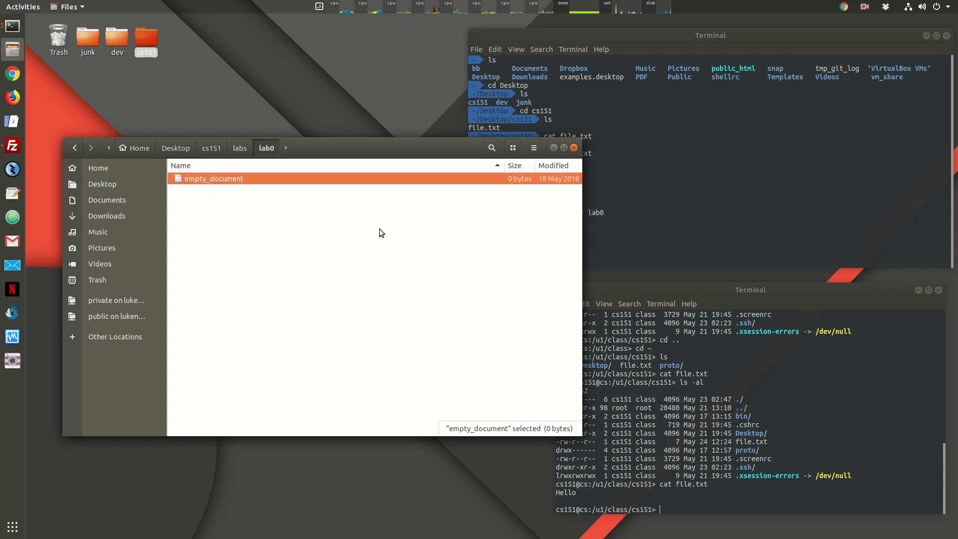
Step: Rename the empty document to test.py
right_click(214, 174)
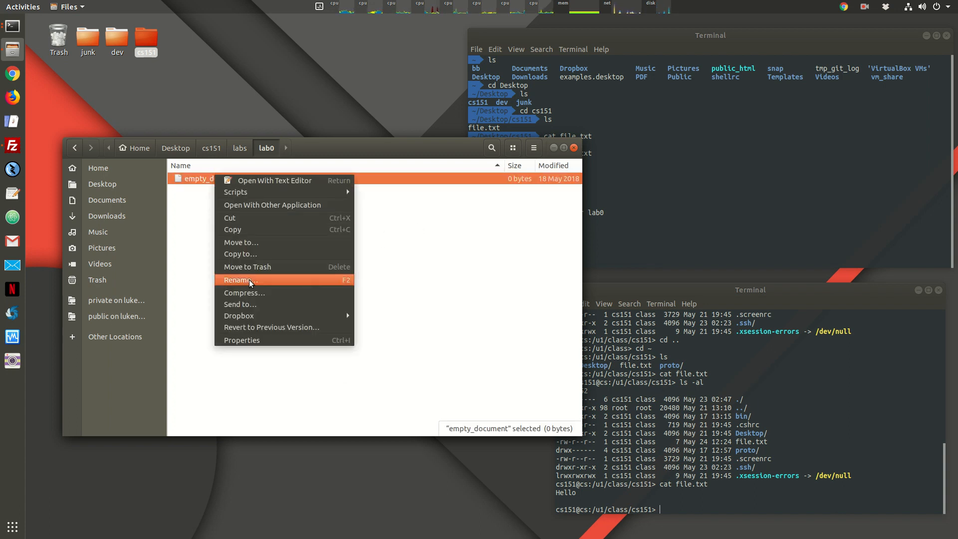
click(250, 279)
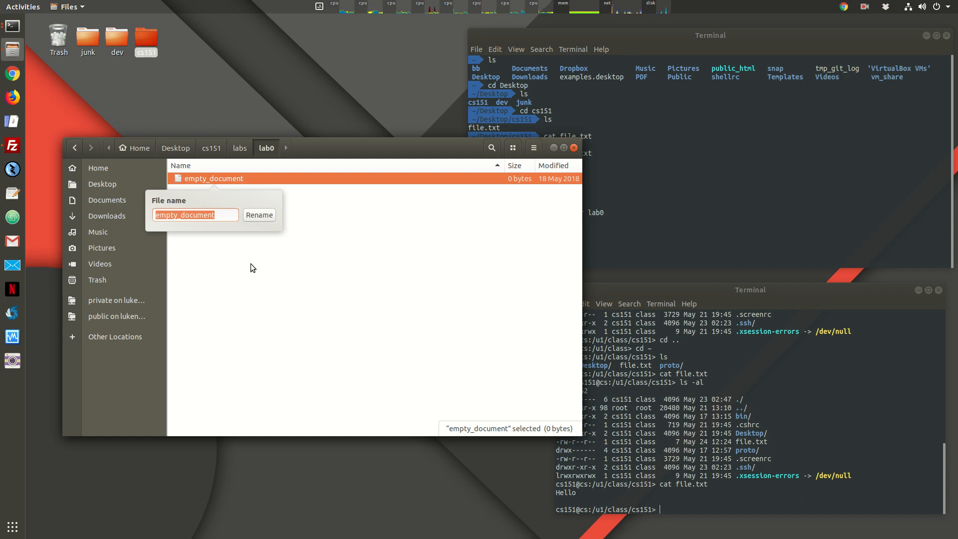
text(test.py)
key(Return)
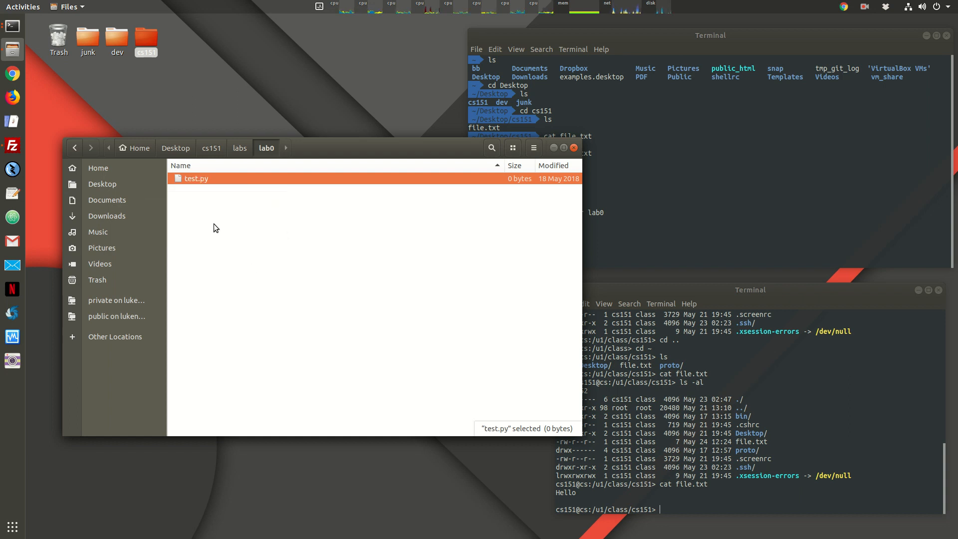
right_click(193, 176)
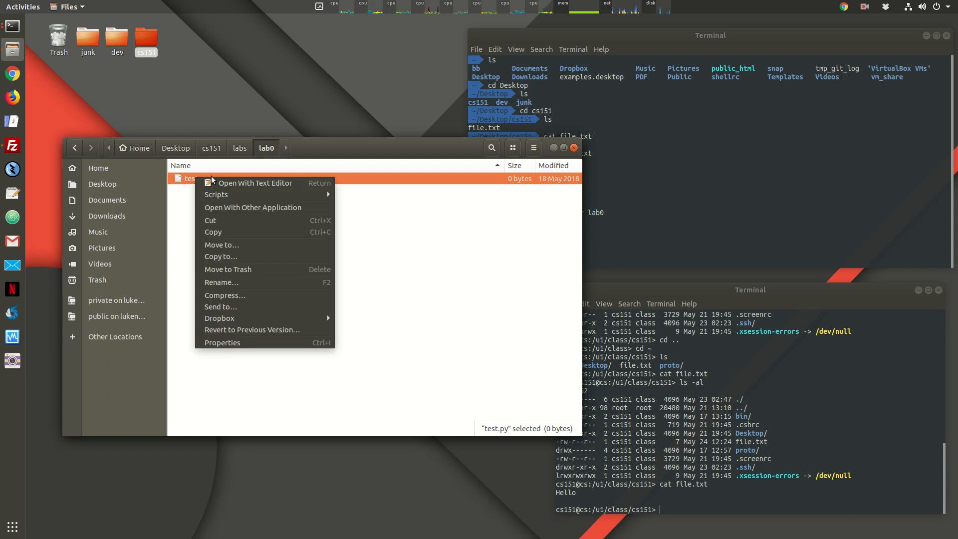
Step: Write print("Test") into test.py in Text Editor, save it, and close the editor
click(236, 184)
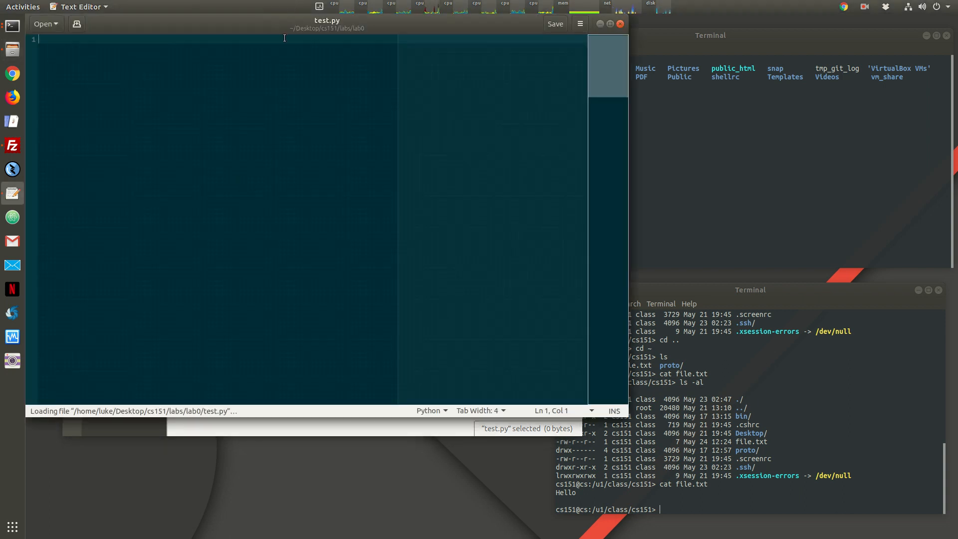
text(print)
text(())
text(")
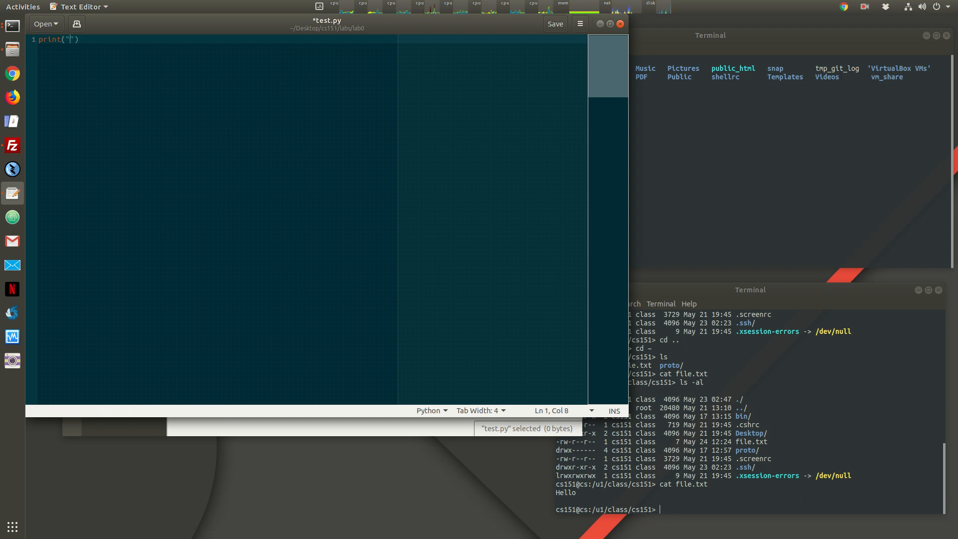
text(Test)
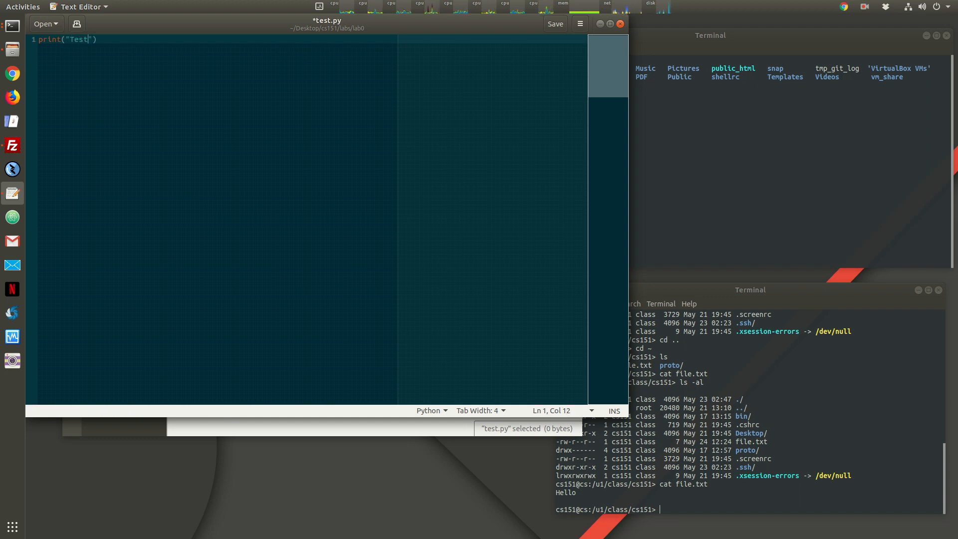
key(End)
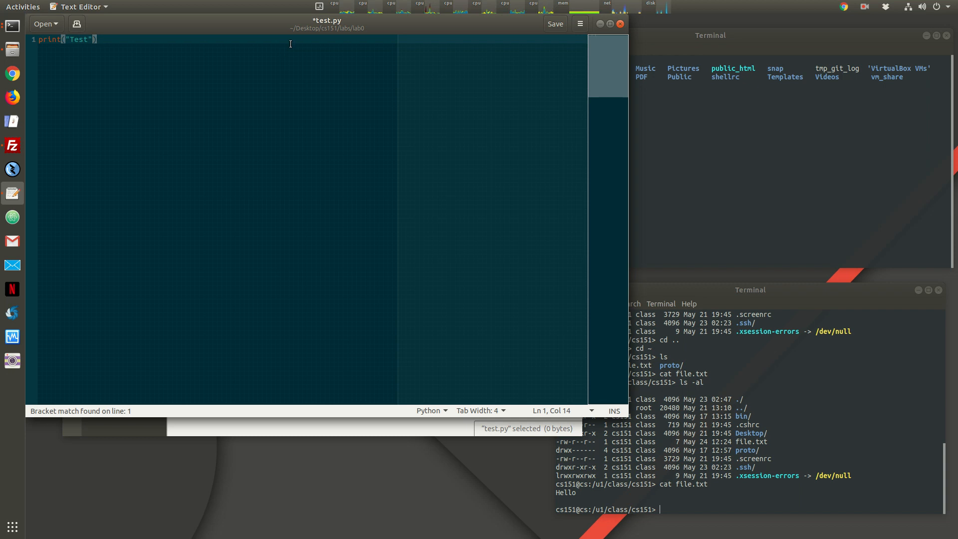
key(ctrl+s)
click(619, 24)
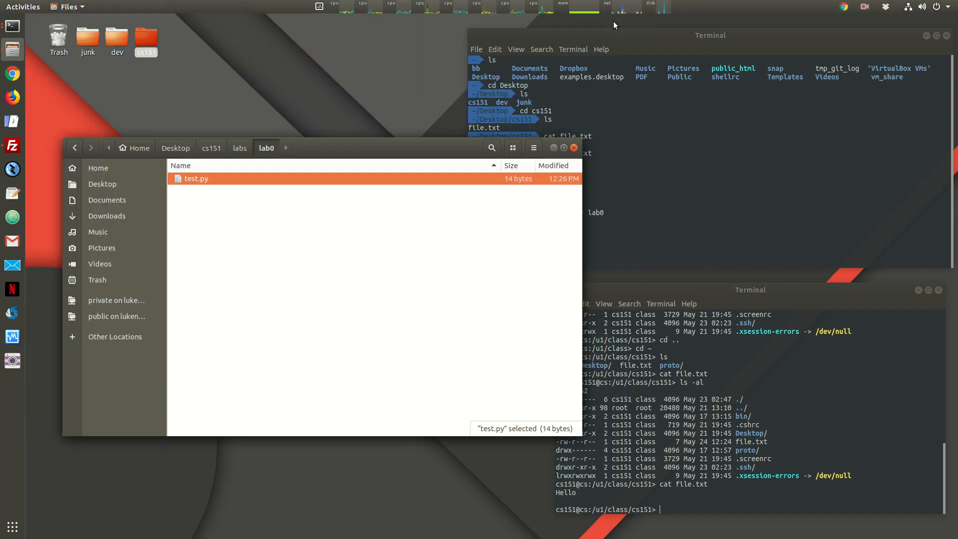
Step: Enter the local lab0 folder with cd lab0 and list it to see test.py
click(641, 159)
text(cat test)
key(BackSpace)
key(BackSpace)
key(BackSpace)
key(BackSpace)
key(BackSpace)
key(BackSpace)
key(BackSpace)
key(BackSpace)
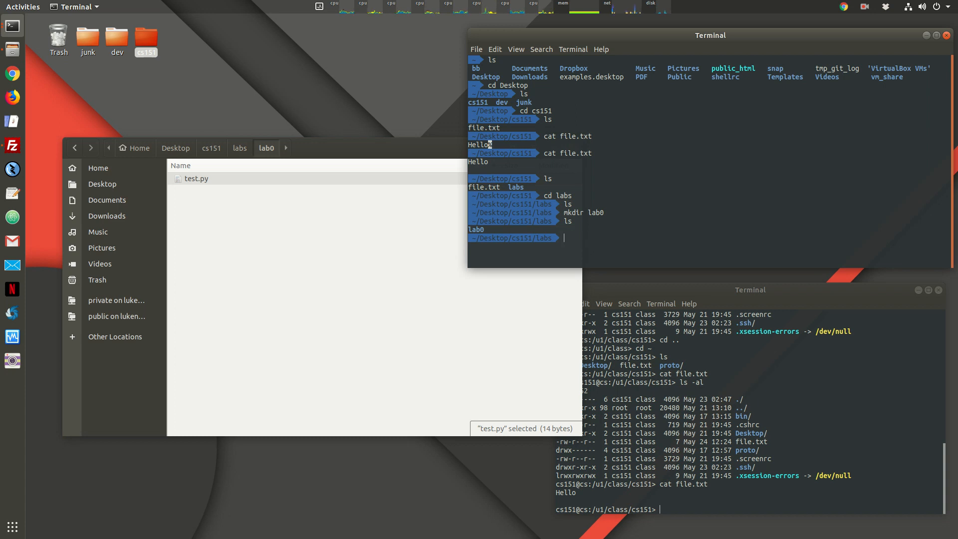
text(ls)
key(Return)
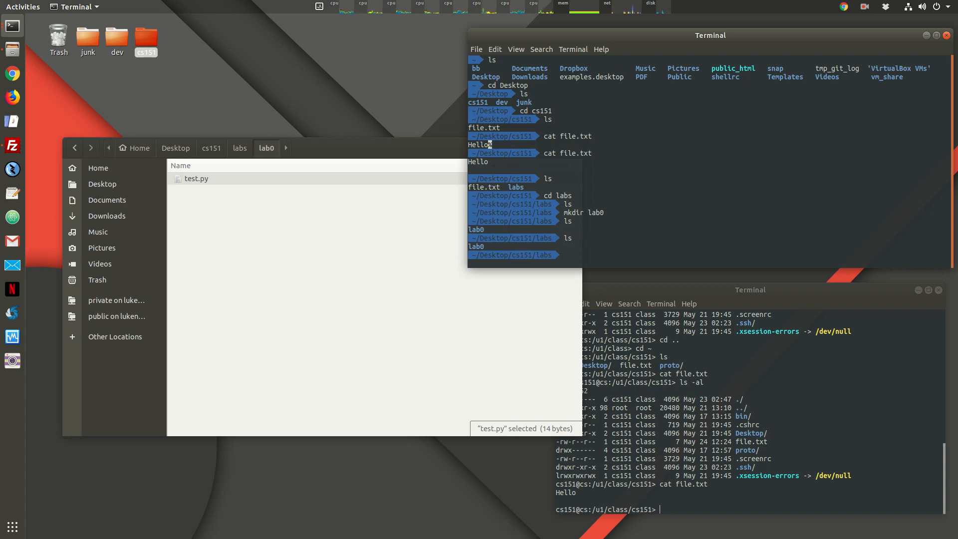
text(cd lab)
key(Tab)
key(Return)
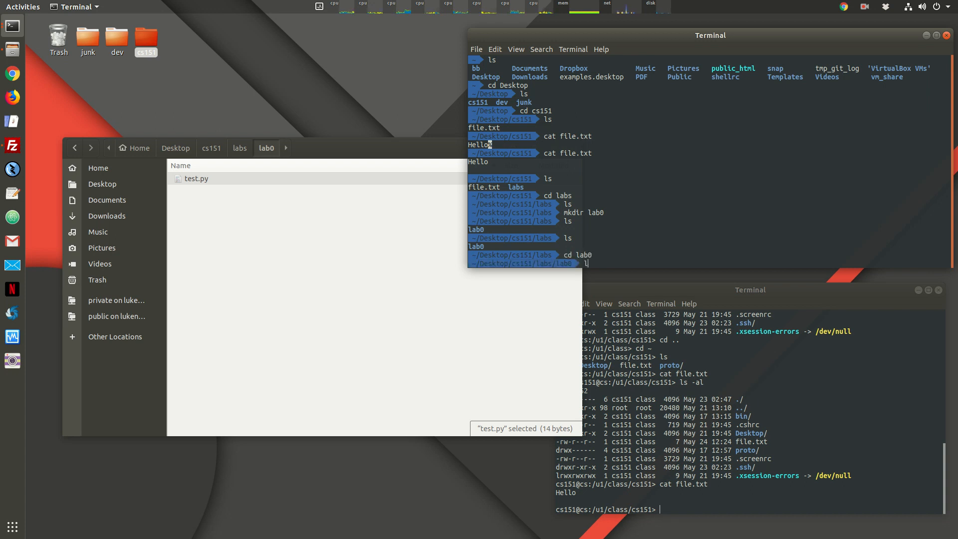
text(ls)
key(Return)
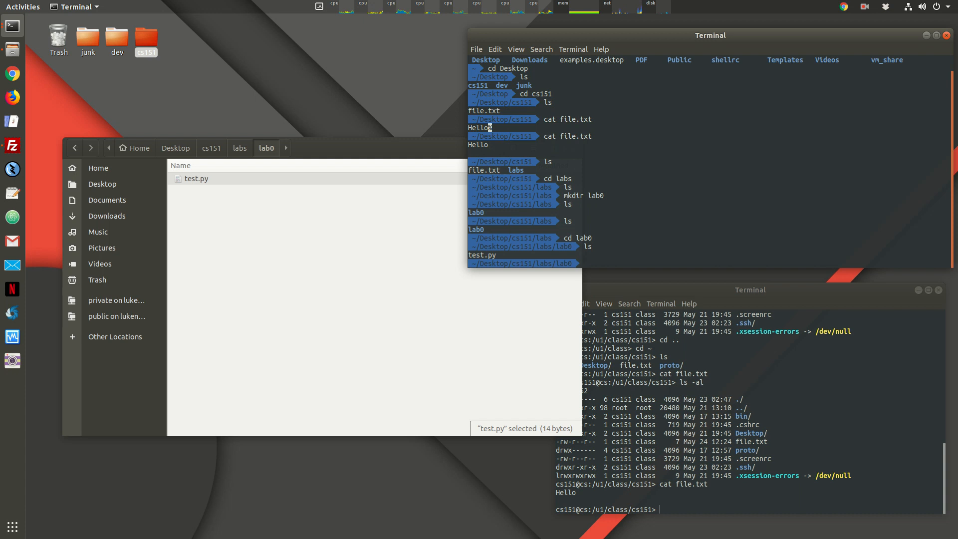
Step: Print test.py with cat test.py, showing print("Test")
click(229, 215)
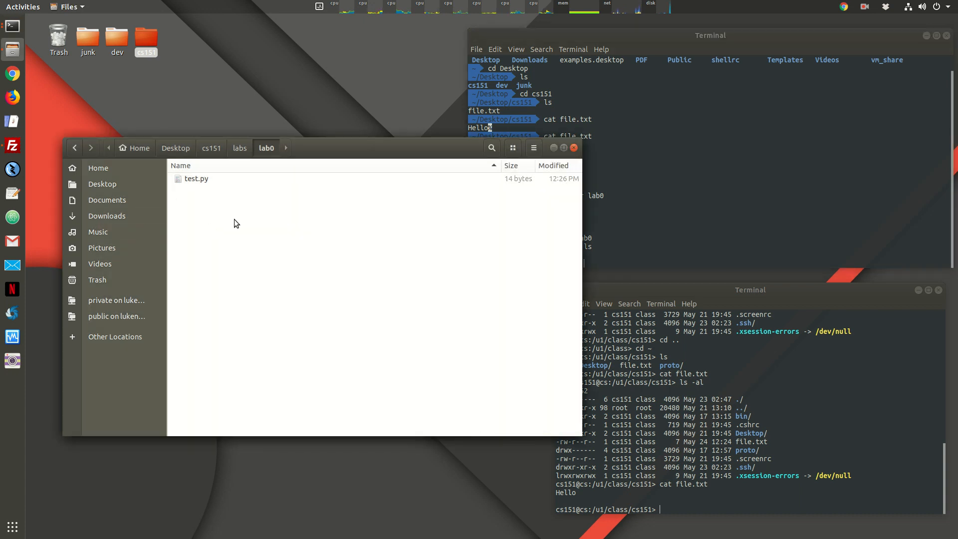
drag(380, 143, 352, 88)
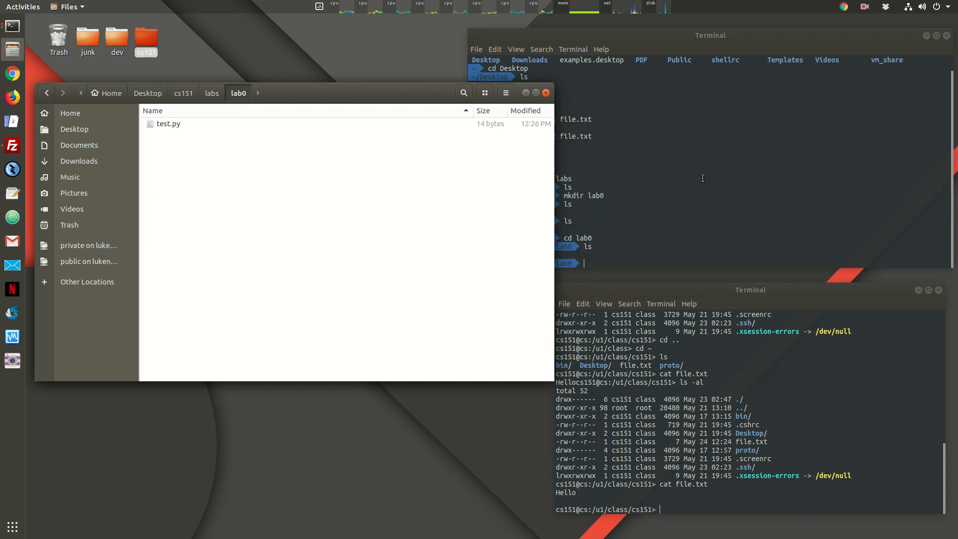
click(669, 198)
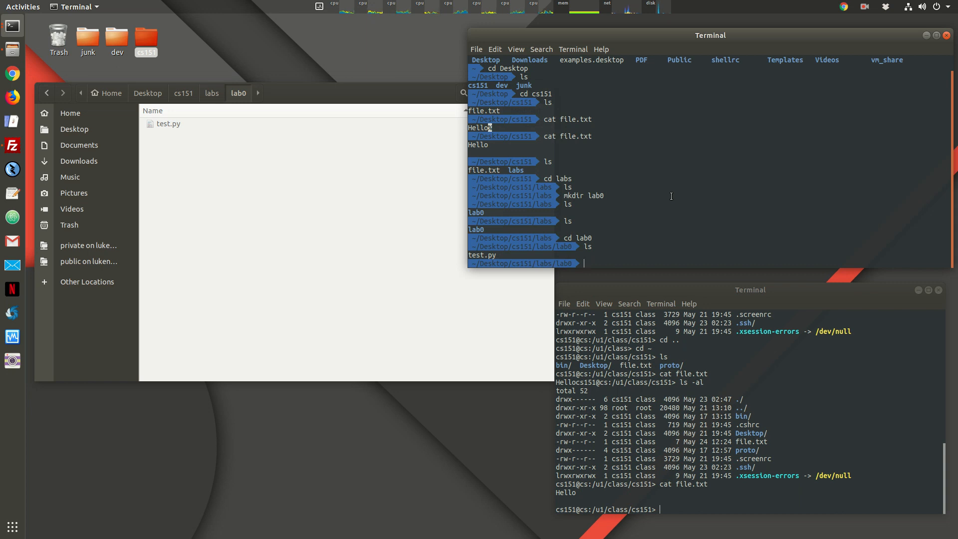
text(cat t)
key(Tab)
key(Return)
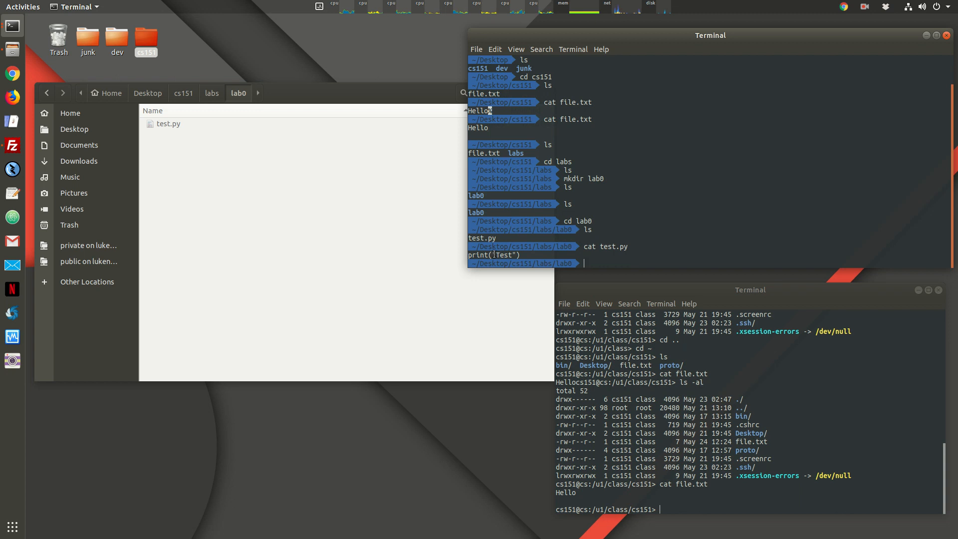
Step: Add an empty second line to test.py in Text Editor and save it, making it 15 bytes
double_click(518, 256)
right_click(163, 125)
click(202, 131)
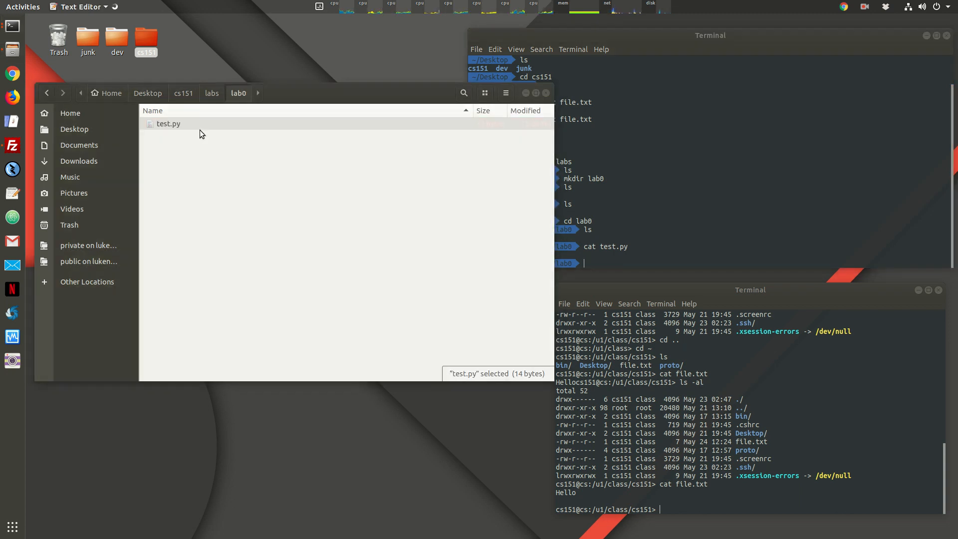
key(Return)
key(ctrl+s)
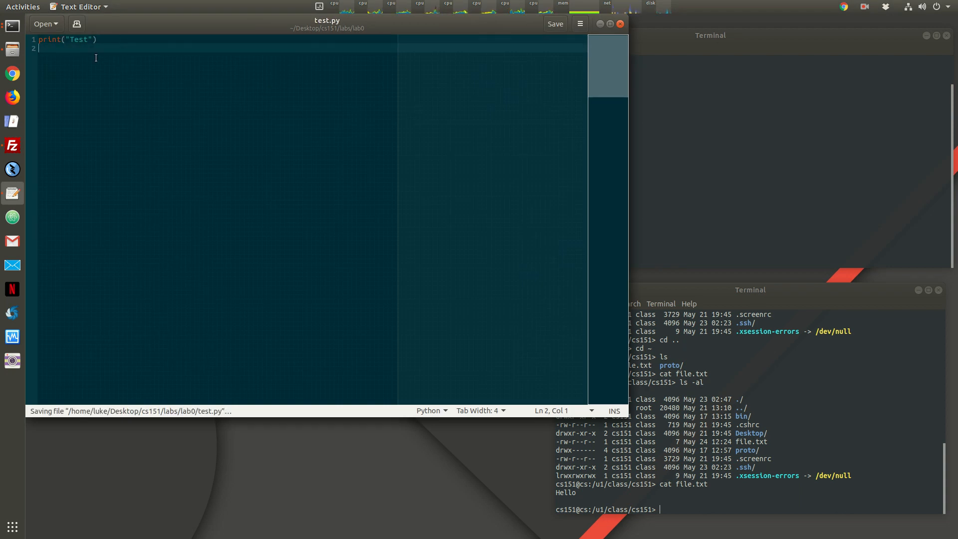
click(621, 24)
Step: Rerun cat test.py in the local terminal to print the updated file
click(646, 101)
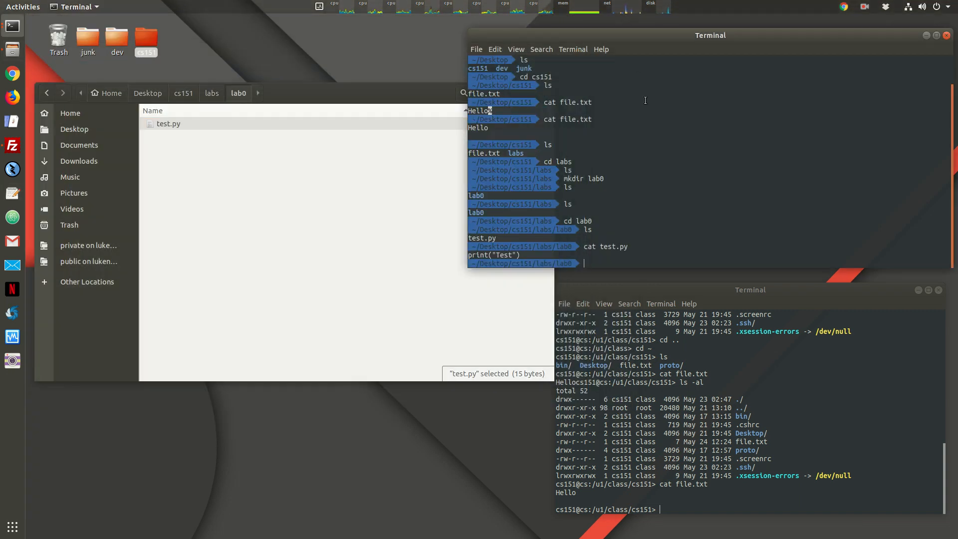
key(Up)
key(Down)
key(Up)
key(Return)
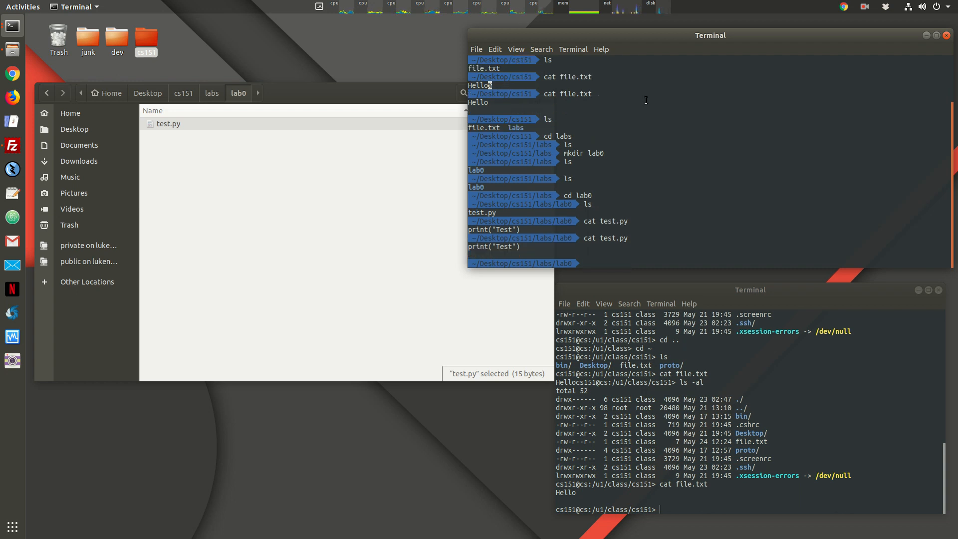
triple_click(488, 253)
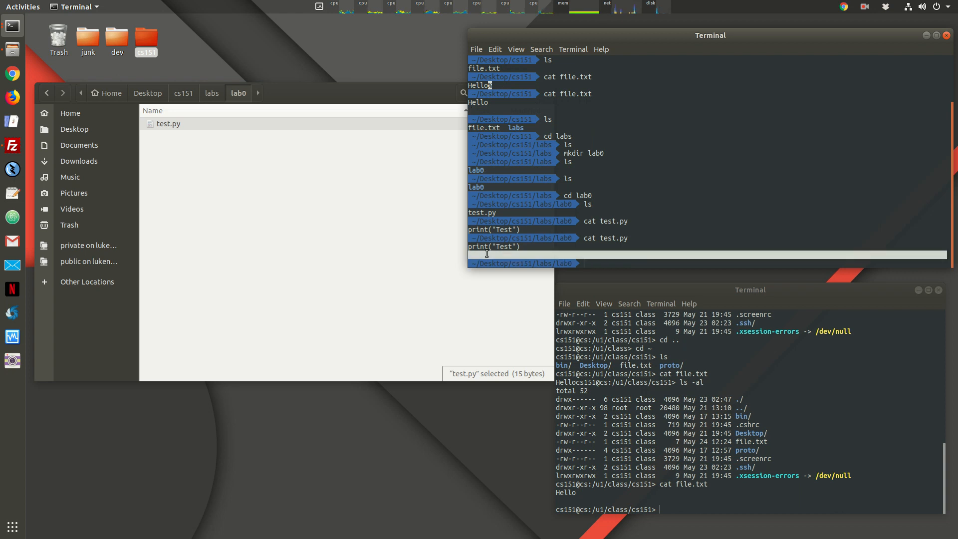
Step: Refresh FileZilla's local list and drag the labs folder into remote /u1/class/cs151
click(12, 146)
right_click(222, 346)
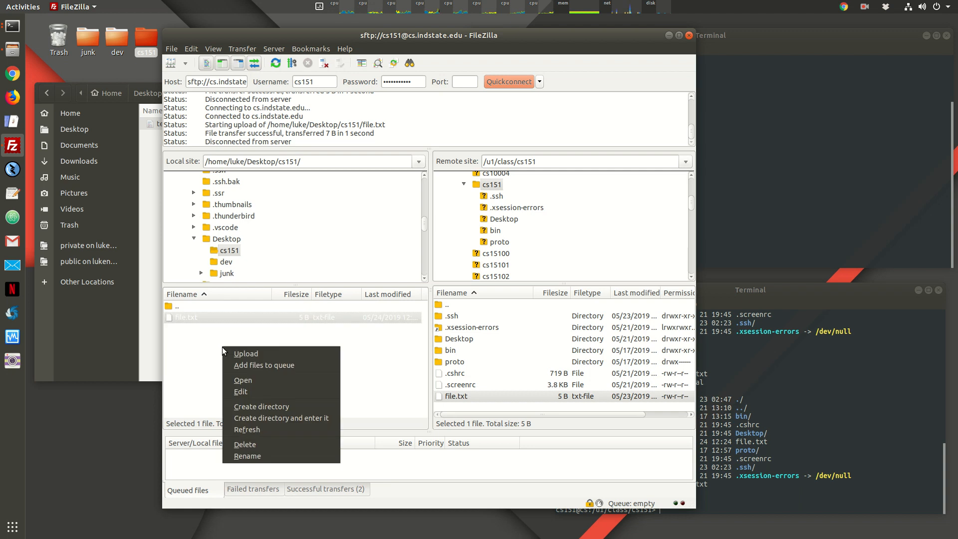
click(242, 430)
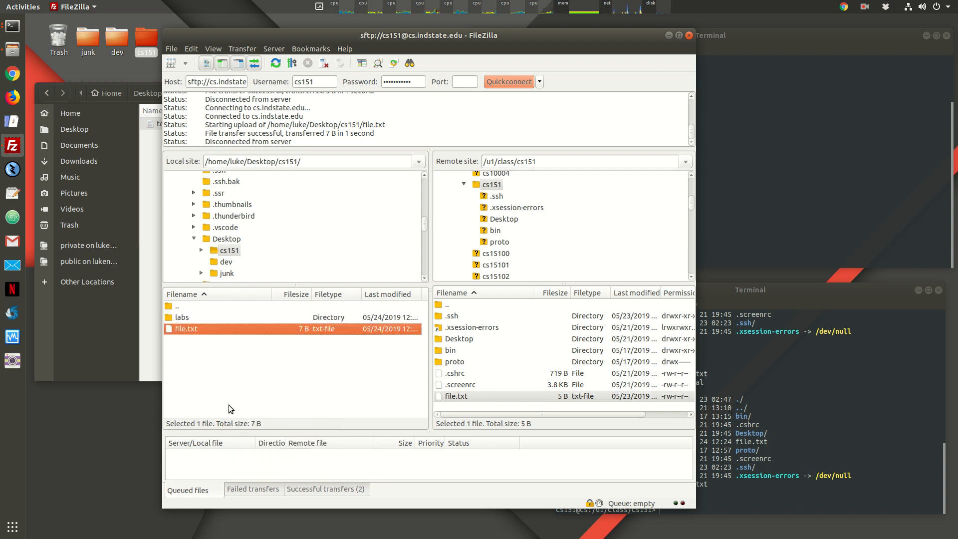
click(184, 317)
drag(184, 318, 508, 404)
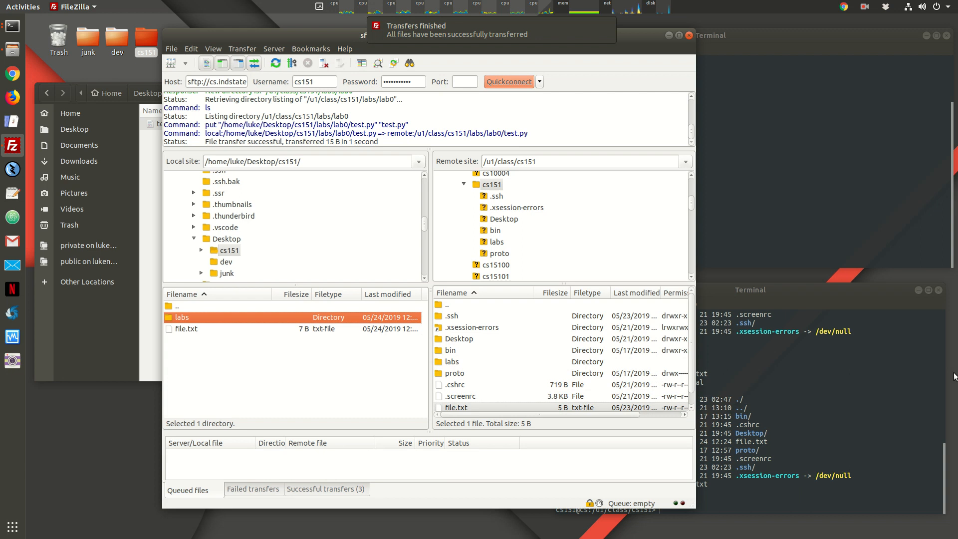
Step: List the remote cs151 directory, then enter labs with cd labs/ and list it
click(805, 377)
drag(746, 290, 746, 290)
triple_click(758, 347)
text(ls)
key(Return)
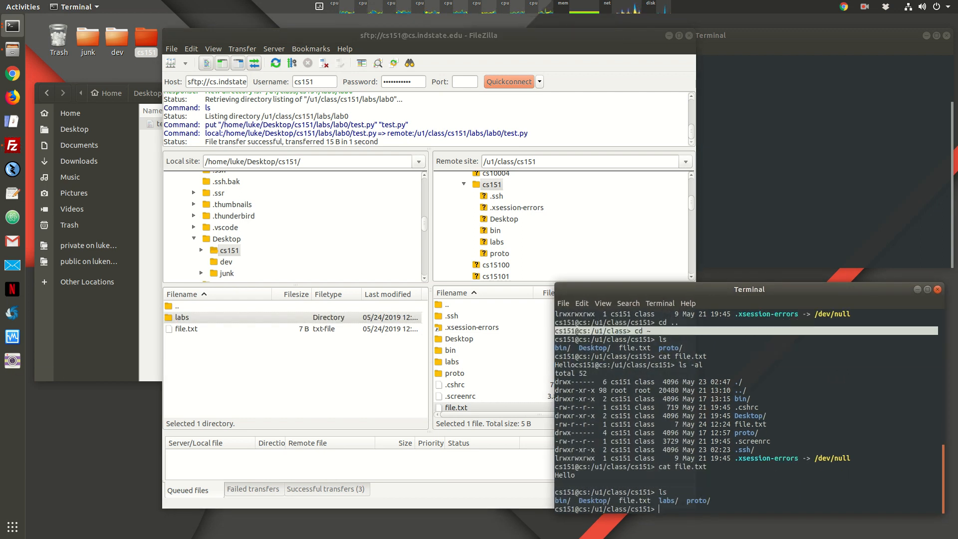
text(cd labs/)
key(Return)
text(ls)
key(Return)
Step: Enter remote lab0, list test.py, and cat it to print print("Test")
text(cd )
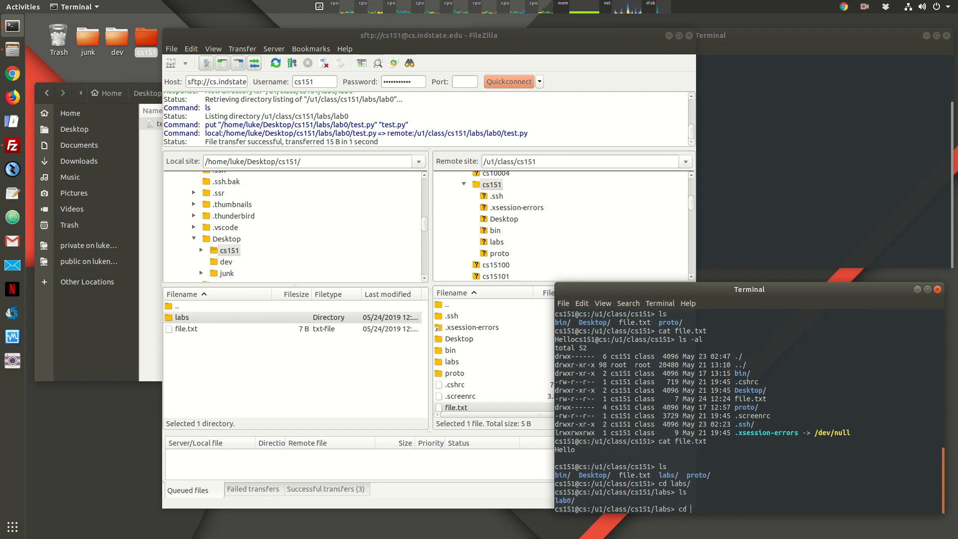
text(lab0/)
key(Return)
text(ls)
key(Return)
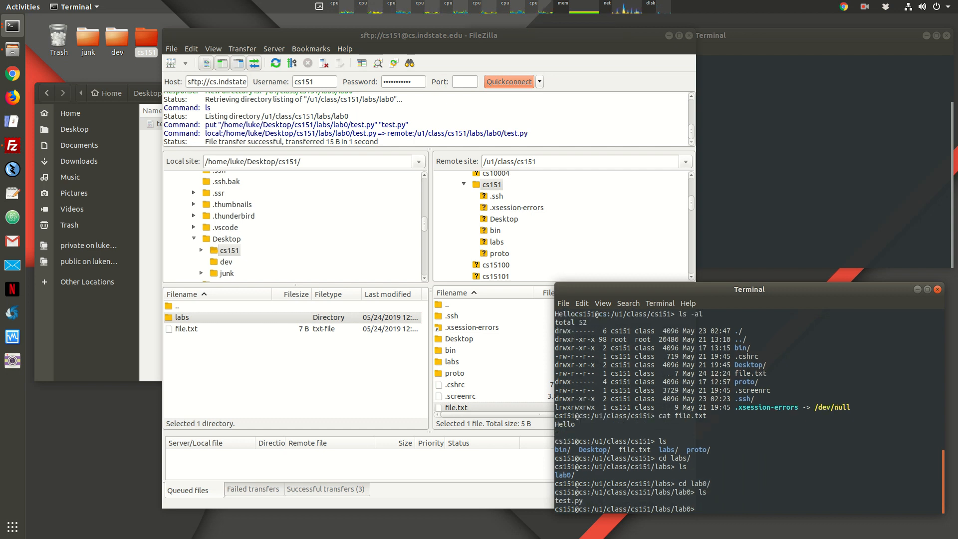
text(cat test.py)
key(Return)
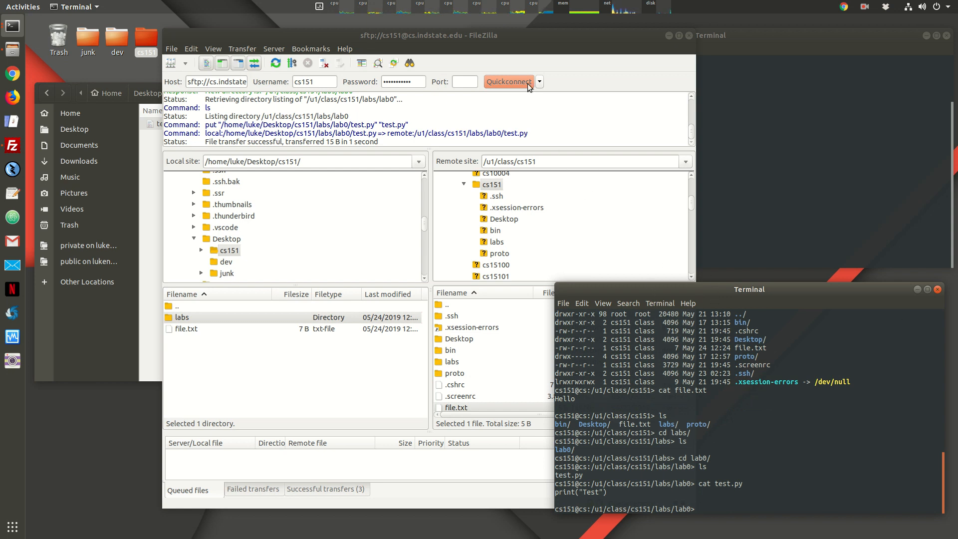
drag(454, 42, 410, 40)
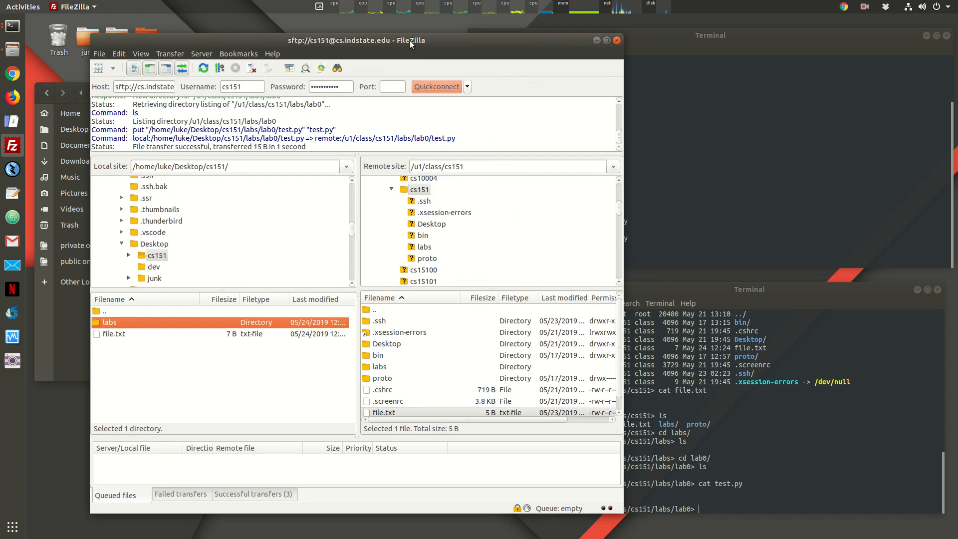
mouse_move(780, 289)
mouse_down()
mouse_move(771, 265)
mouse_move(788, 280)
mouse_move(777, 291)
mouse_move(784, 293)
mouse_up()
drag(559, 46, 560, 43)
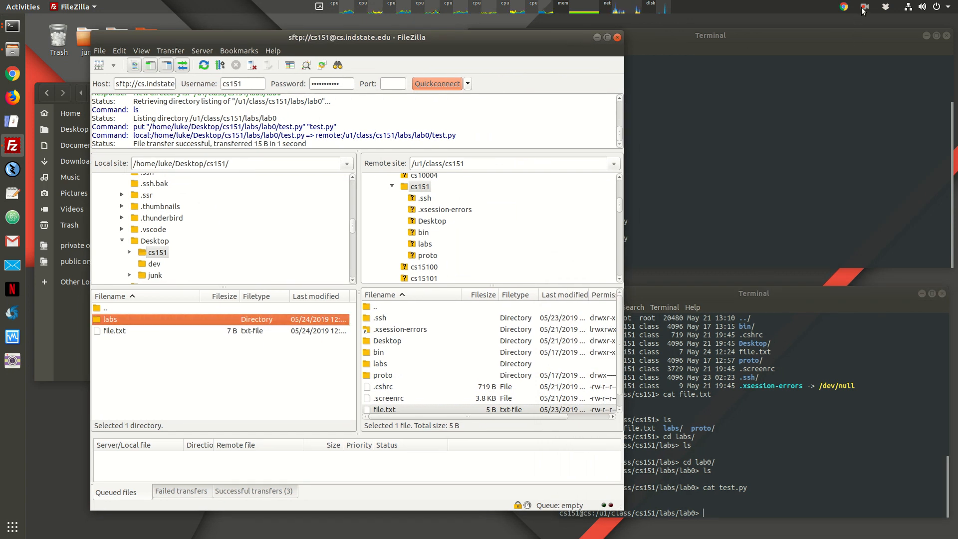